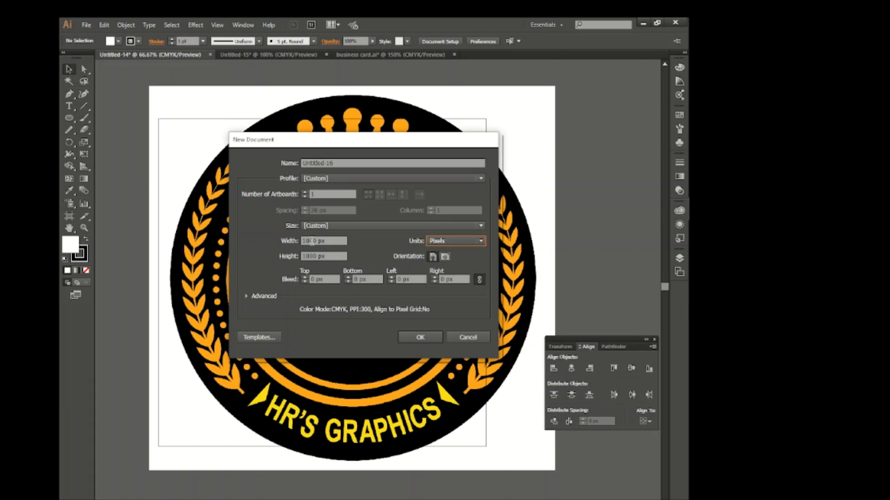
# Create a new document 1000 px wide and 1000 px high.
pyautogui.moveTo(337, 241); pyautogui.dragTo(248, 241)
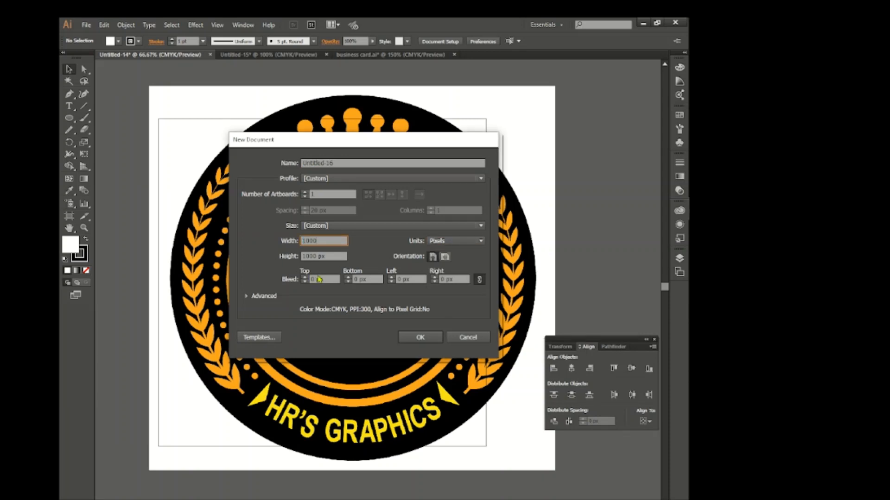
pyautogui.press('Tab')
pyautogui.write('1')
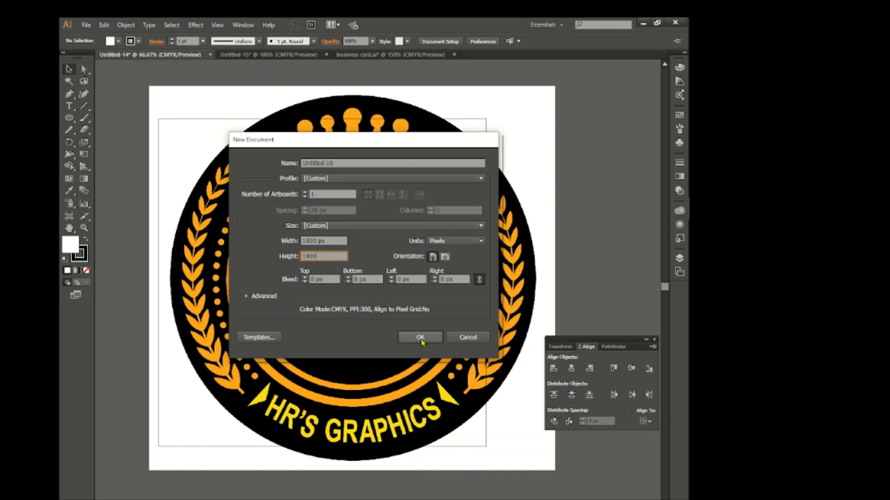
pyautogui.click(420, 338)
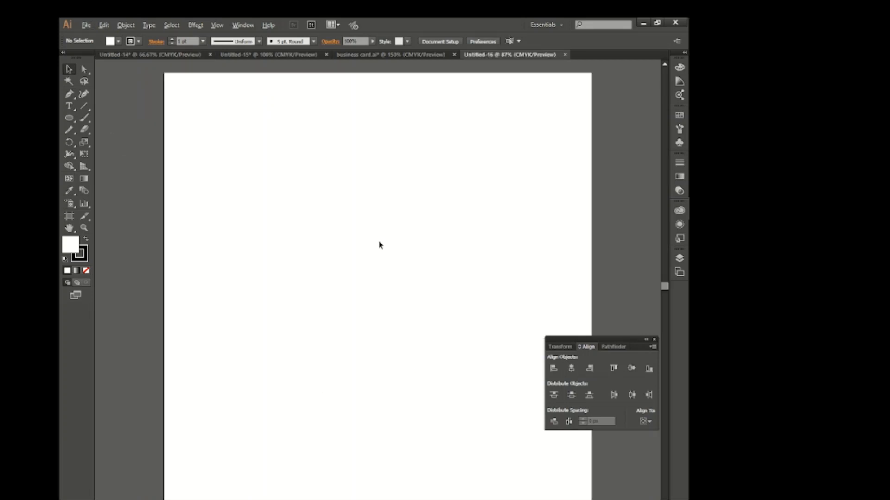
# Draw a 950 x 950 px rectangle on the artboard.
pyautogui.scroll(-1, 380, 245)
pyautogui.moveTo(72, 122); pyautogui.dragTo(100, 122)
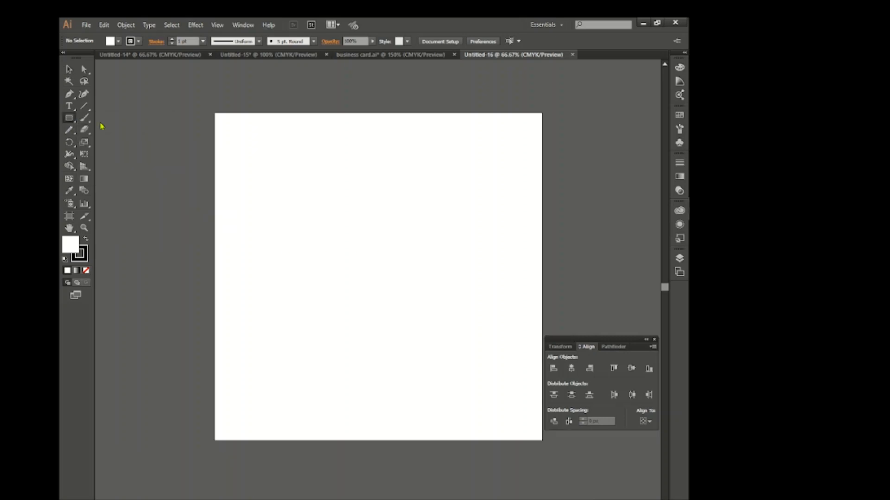
pyautogui.click(321, 240)
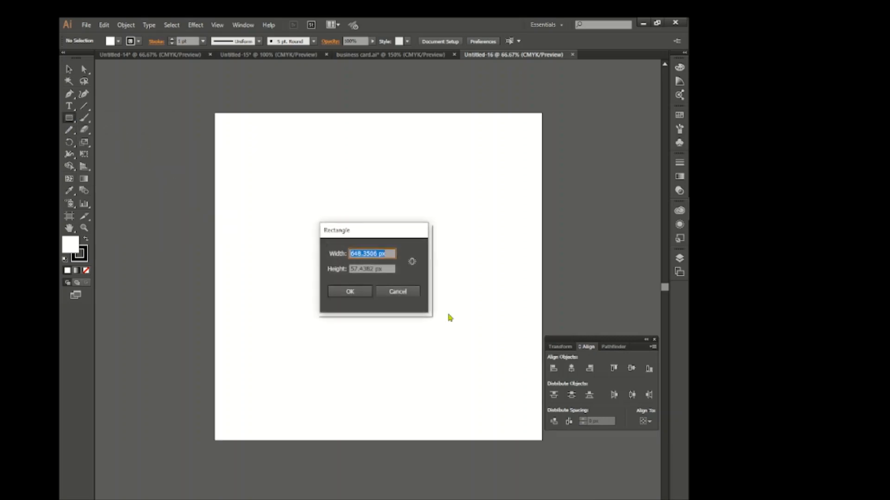
pyautogui.write('950')
pyautogui.press('Tab')
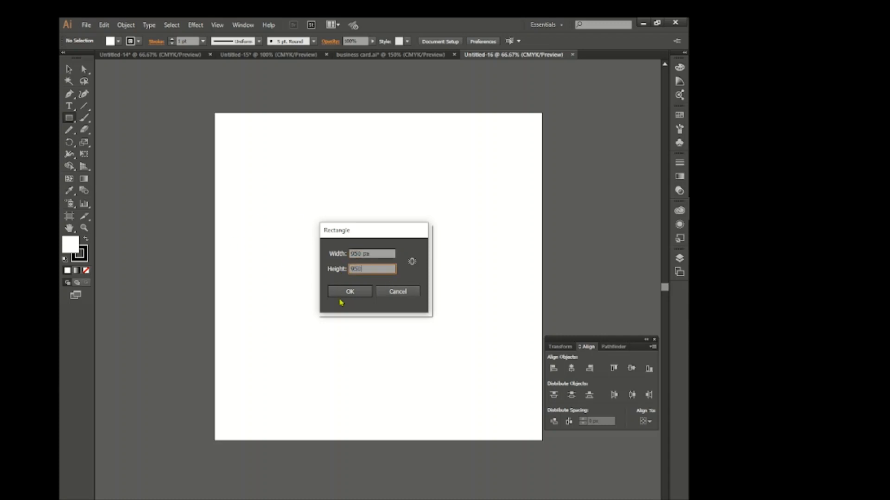
pyautogui.write('950')
pyautogui.click(346, 292)
# Give the 950 px rectangle no fill and a red stroke.
pyautogui.click(119, 40)
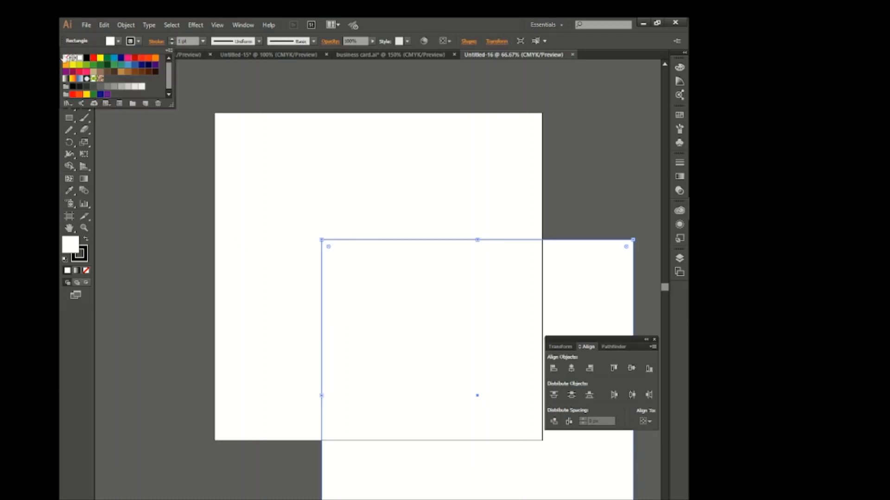
pyautogui.click(68, 58)
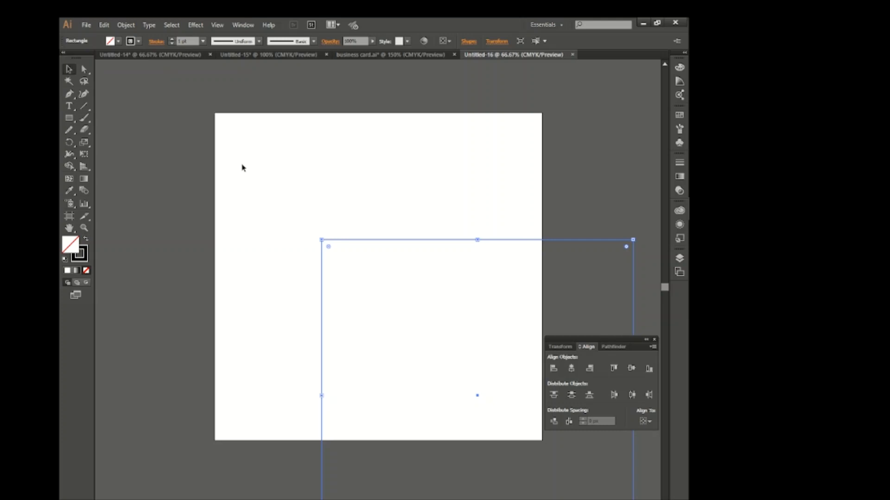
pyautogui.click(138, 41)
pyautogui.click(98, 60)
# Centre the red-outlined rectangle horizontally and vertically on the artboard.
pyautogui.click(646, 421)
pyautogui.click(612, 453)
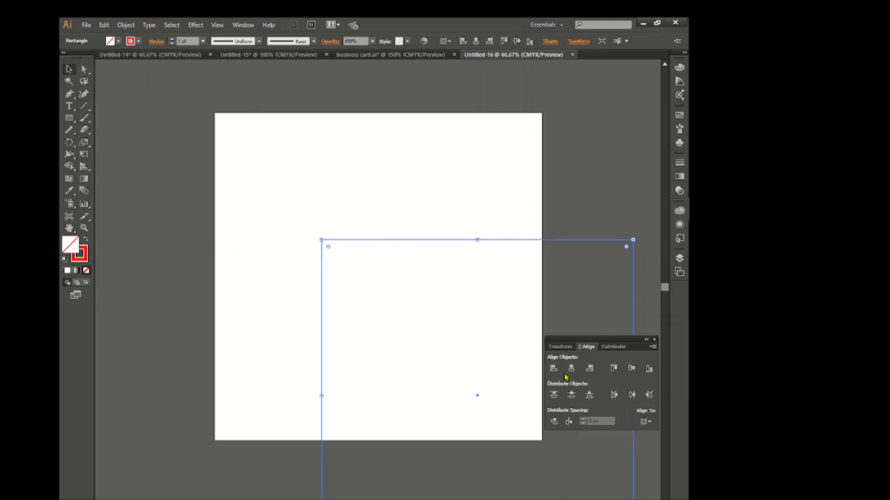
pyautogui.click(572, 368)
pyautogui.click(631, 369)
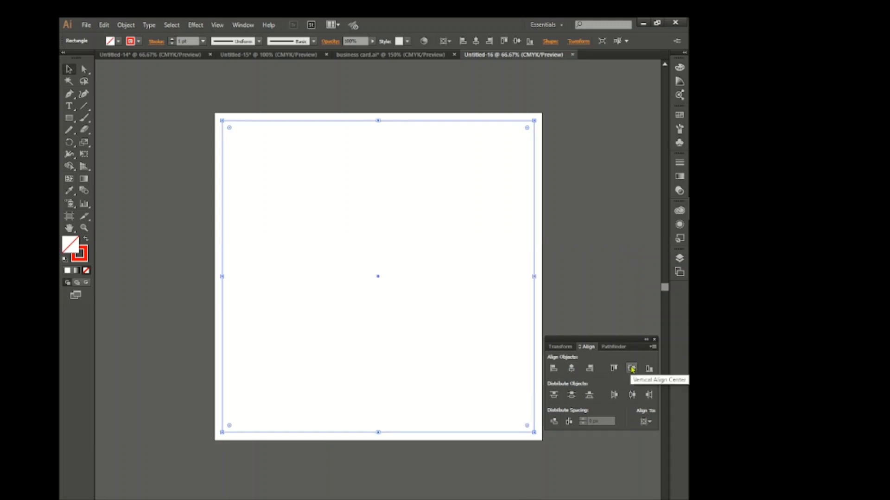
pyautogui.click(442, 334)
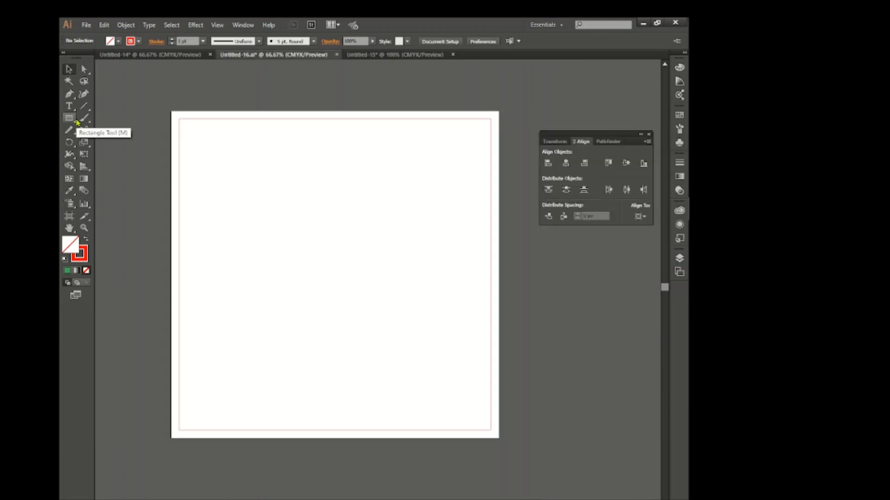
# Draw a 1000 x 1000 px rectangle with a very light grey fill and no stroke.
pyautogui.click(131, 42)
pyautogui.click(66, 57)
pyautogui.click(109, 41)
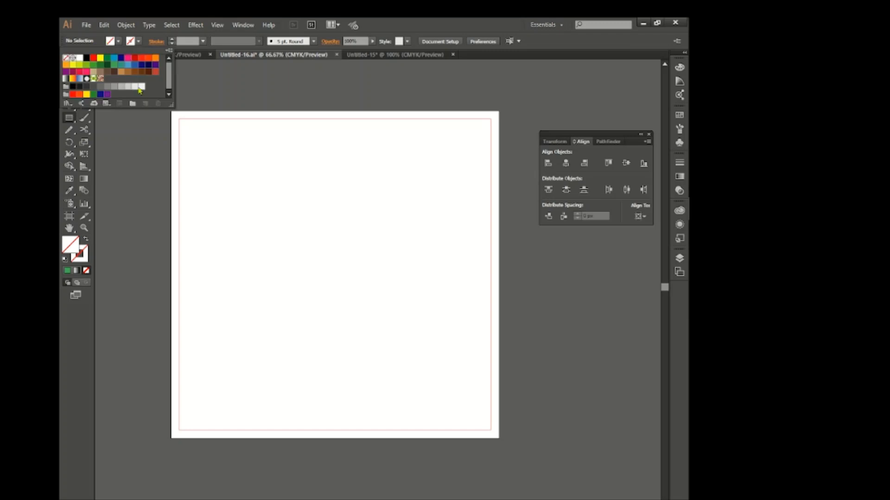
pyautogui.click(140, 86)
pyautogui.click(267, 206)
pyautogui.write('10')
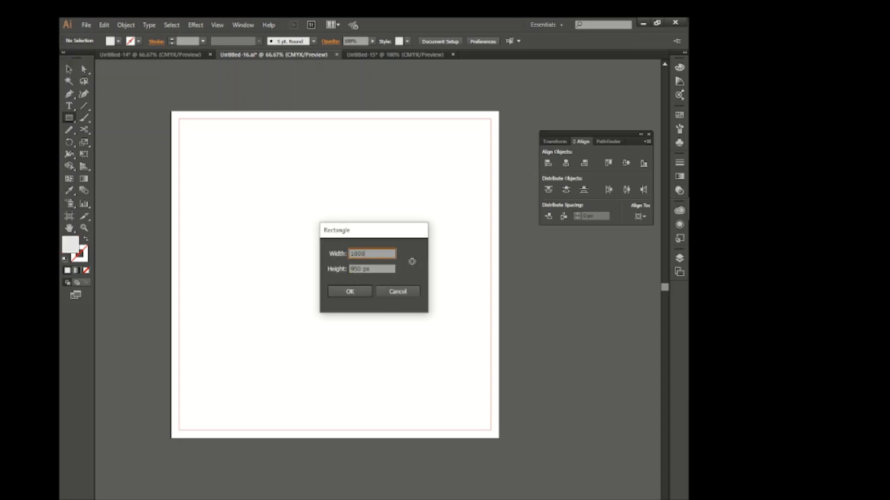
pyautogui.write('00')
pyautogui.press('Tab')
pyautogui.write('1')
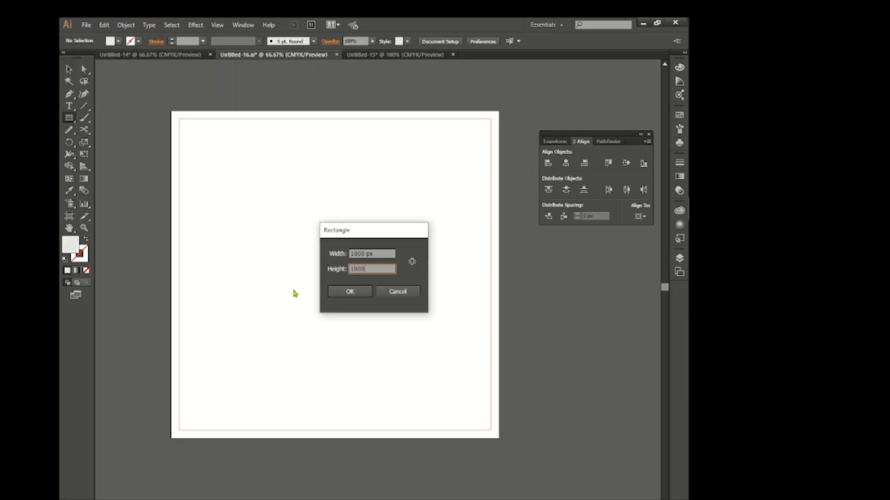
pyautogui.click(363, 292)
# Centre the light grey rectangle on the artboard and send it behind the red outline.
pyautogui.click(69, 70)
pyautogui.click(565, 163)
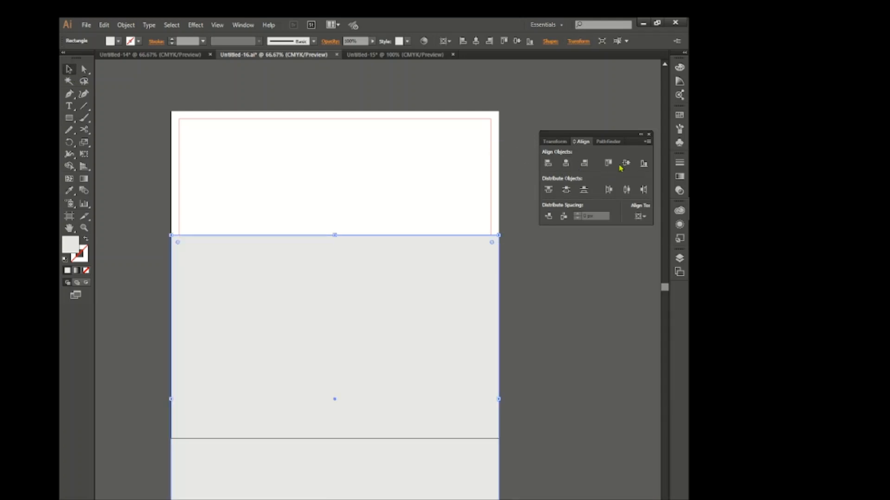
pyautogui.click(626, 162)
pyautogui.rightClick(434, 268)
pyautogui.moveTo(473, 408)
pyautogui.click(584, 441)
pyautogui.click(570, 387)
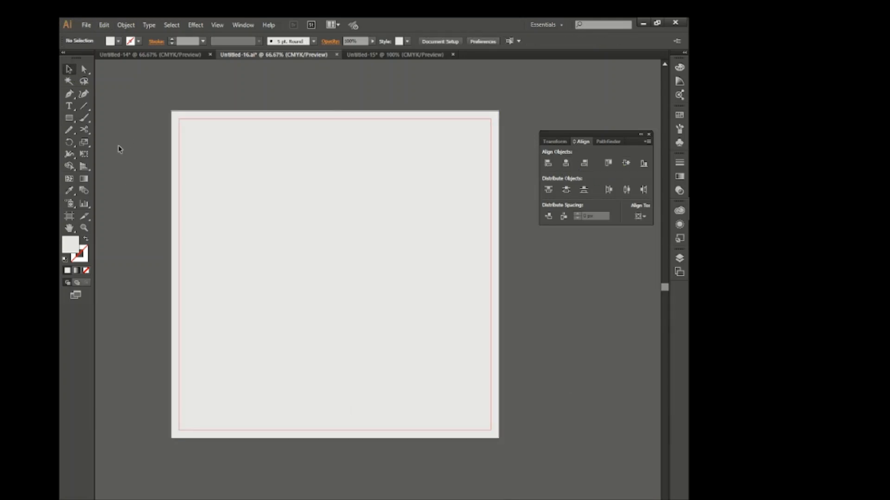
# Draw a closed shape with the Pen tool in the artboard's upper-left corner, with a wavy S-curved edge between the left and top edges.
pyautogui.click(69, 95)
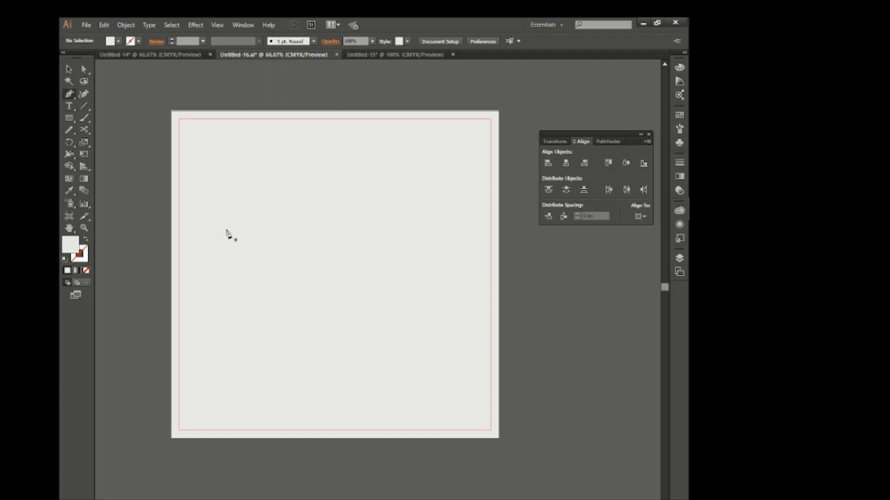
pyautogui.click(170, 250)
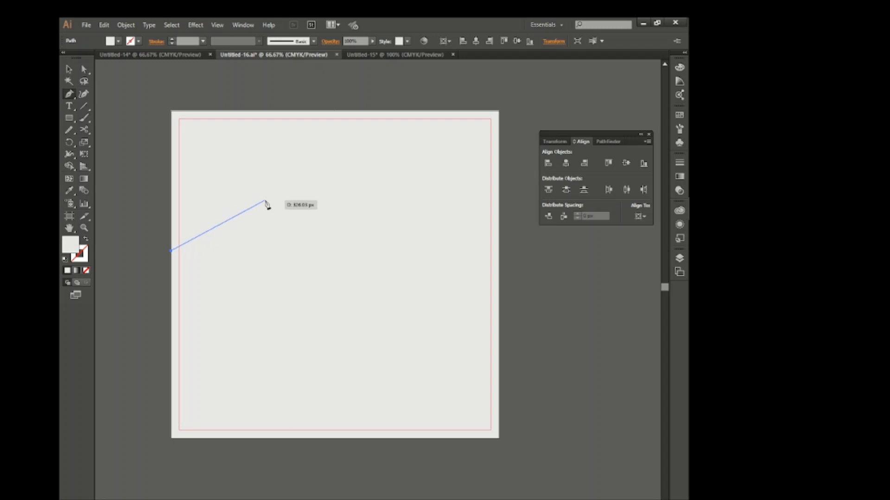
pyautogui.moveTo(266, 203); pyautogui.dragTo(321, 201)
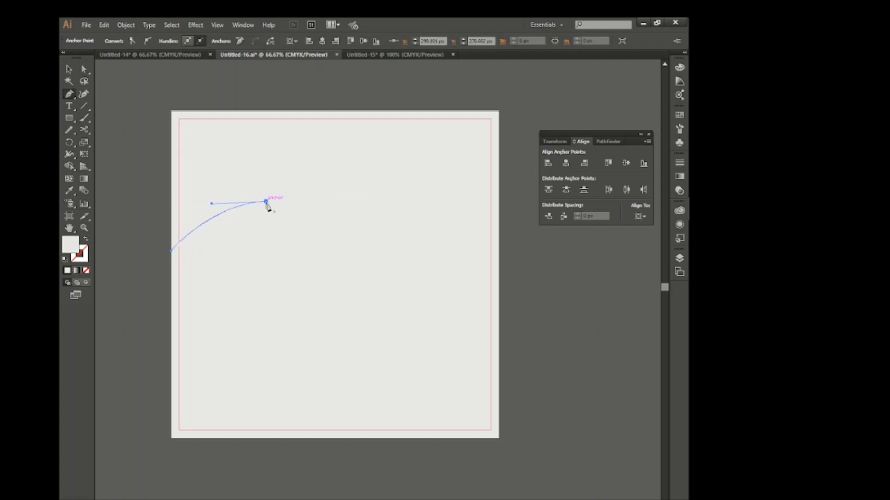
pyautogui.moveTo(323, 109)
pyautogui.mouseDown()
pyautogui.moveTo(308, 79)
pyautogui.moveTo(319, 59)
pyautogui.moveTo(321, 102)
pyautogui.mouseUp()
pyautogui.click(323, 182)
pyautogui.scroll(-3, 324, 183)
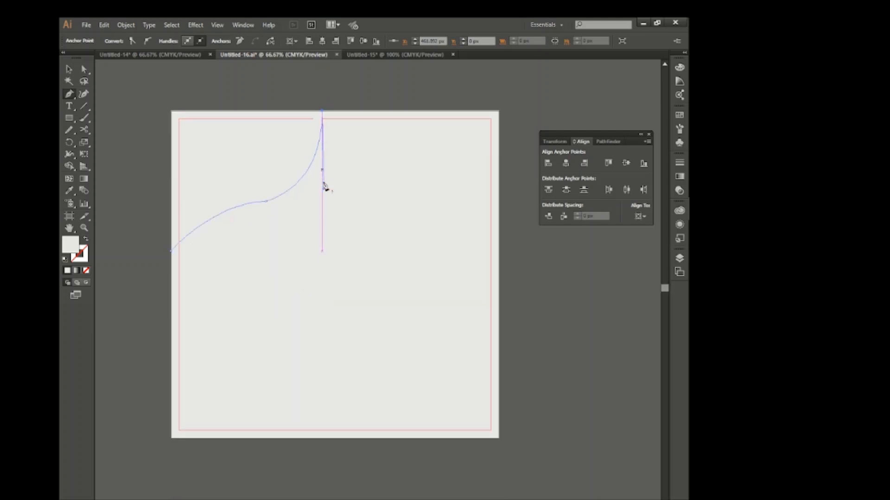
pyautogui.click(171, 98)
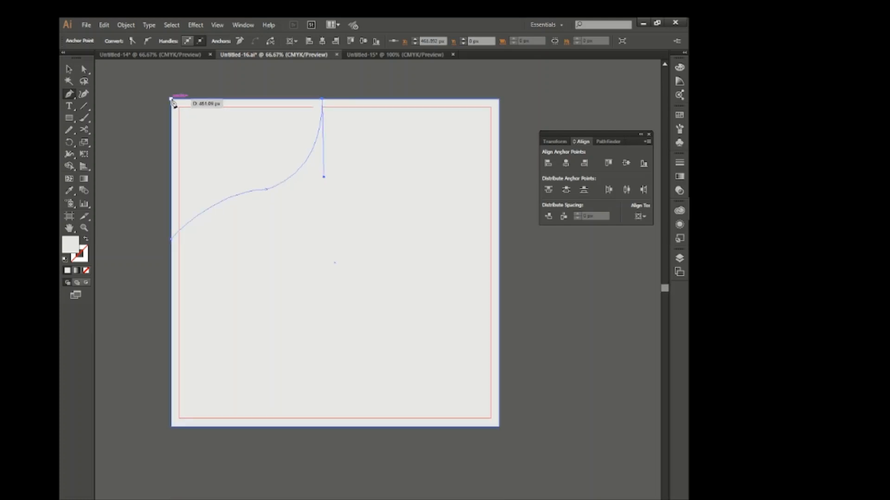
pyautogui.click(171, 240)
# Smooth the middle of the corner shape's wavy edge with the Smooth tool.
pyautogui.hotkey('shift', 'c')
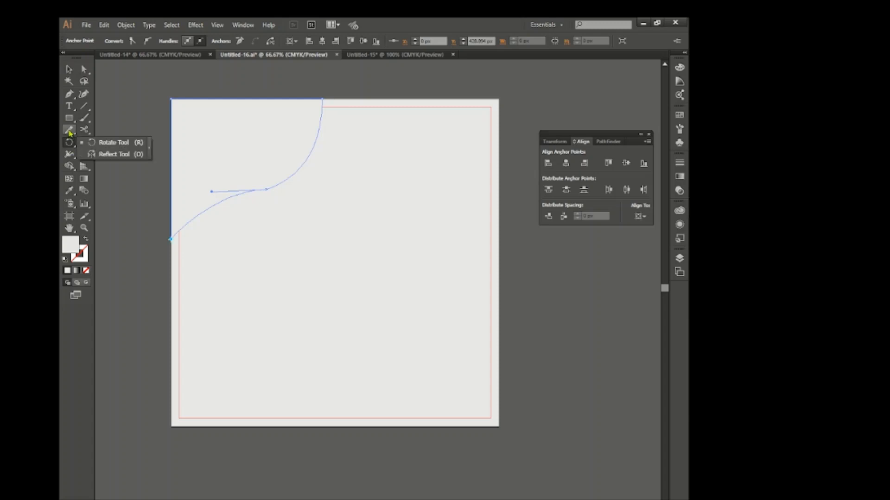
pyautogui.moveTo(69, 130); pyautogui.dragTo(100, 138)
pyautogui.moveTo(257, 192); pyautogui.dragTo(266, 191)
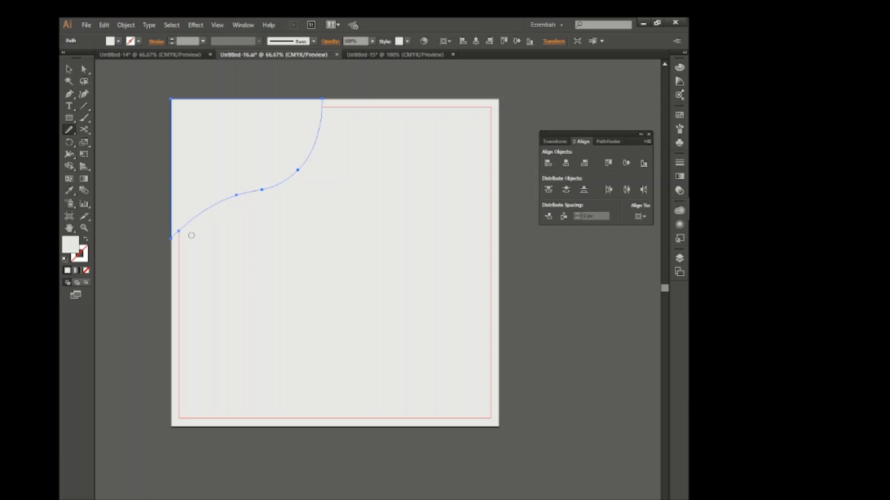
# Move the wavy shape's lower-left anchor down along the artboard edge and round the curve leading to it.
pyautogui.click(84, 69)
pyautogui.moveTo(171, 239); pyautogui.dragTo(172, 263)
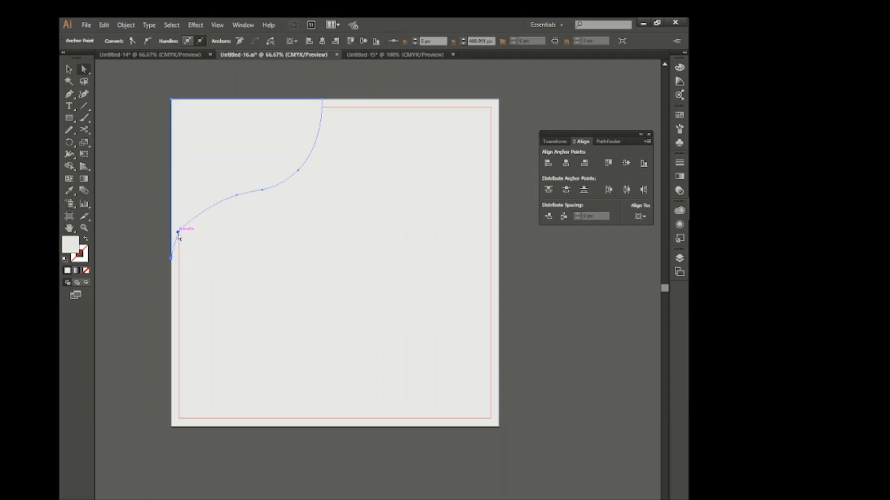
pyautogui.moveTo(178, 233); pyautogui.dragTo(182, 241)
pyautogui.hotkey('ctrl', 'z')
pyautogui.click(69, 130)
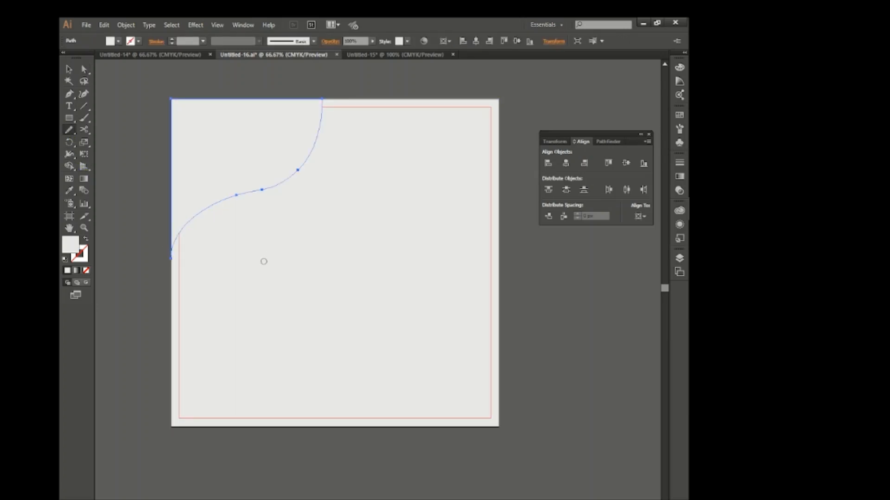
pyautogui.click(69, 69)
pyautogui.click(166, 155)
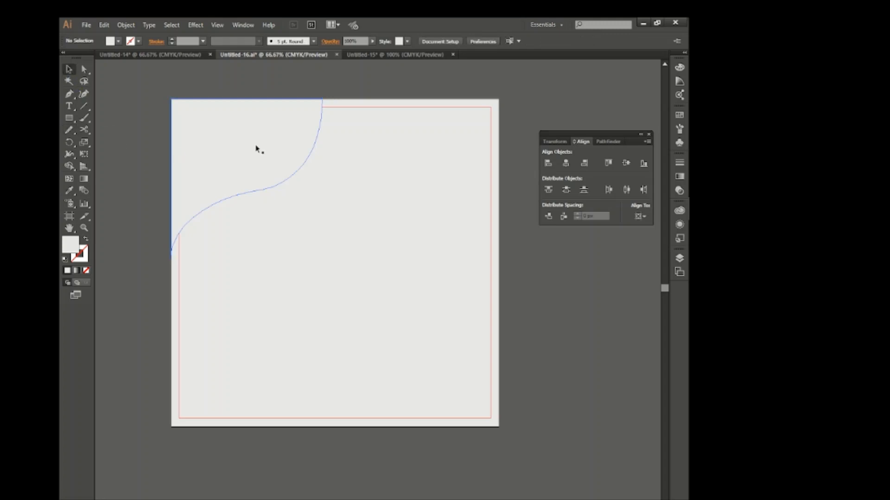
# Fill the wavy upper-left shape with a slightly darker grey and stretch it a little downward.
pyautogui.click(256, 147)
pyautogui.click(118, 40)
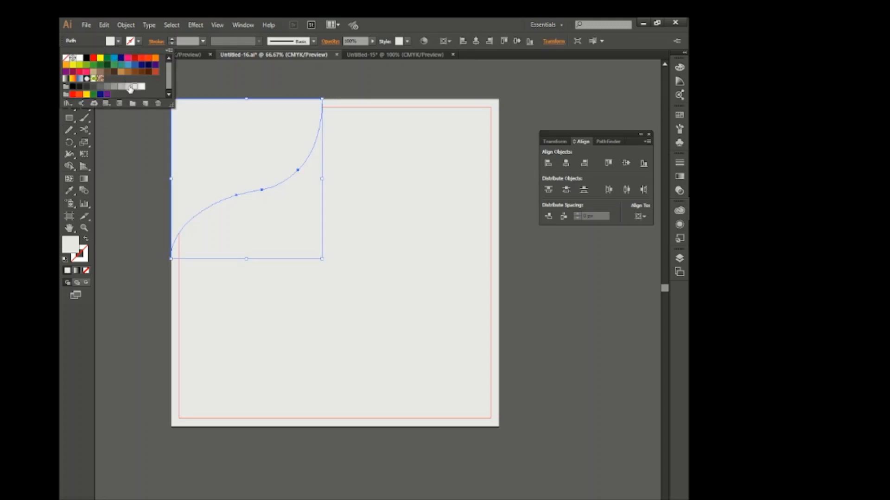
pyautogui.click(125, 82)
pyautogui.click(127, 165)
pyautogui.click(275, 185)
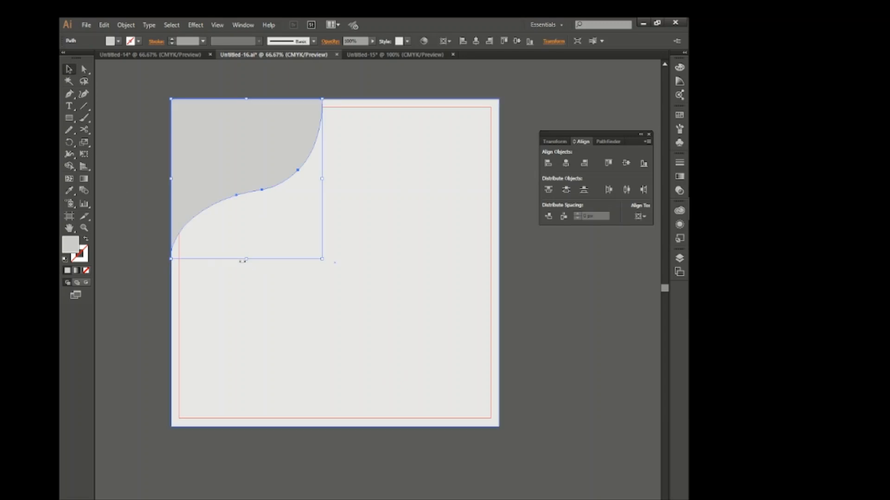
pyautogui.moveTo(246, 258); pyautogui.dragTo(245, 274)
pyautogui.click(140, 310)
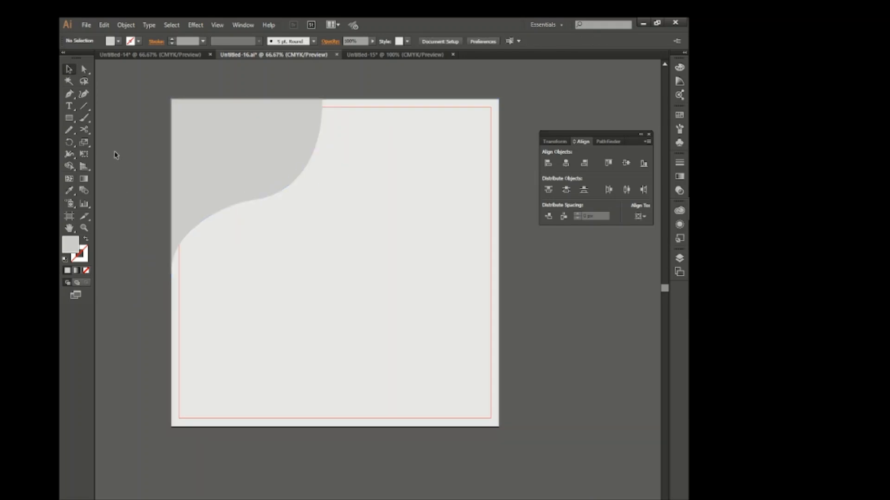
# Draw a closed grey shape with a concave curved edge in the artboard's lower-right corner using the Pen tool.
pyautogui.click(69, 93)
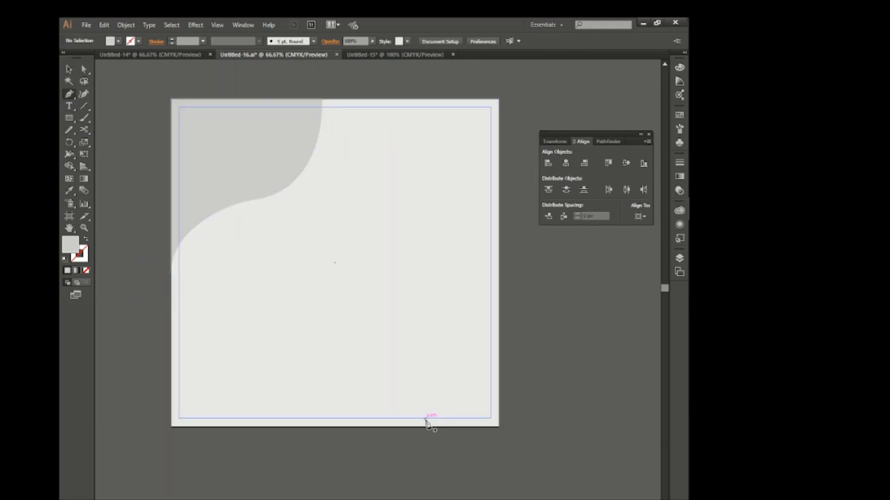
pyautogui.click(499, 427)
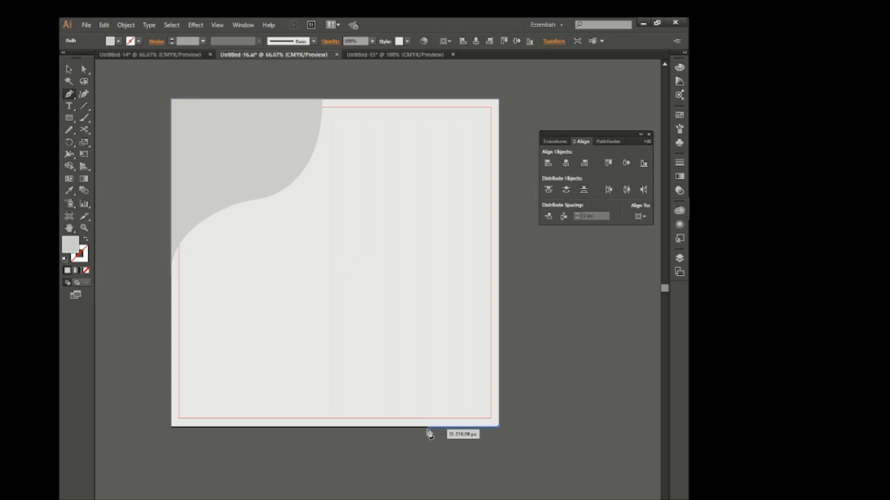
pyautogui.click(412, 426)
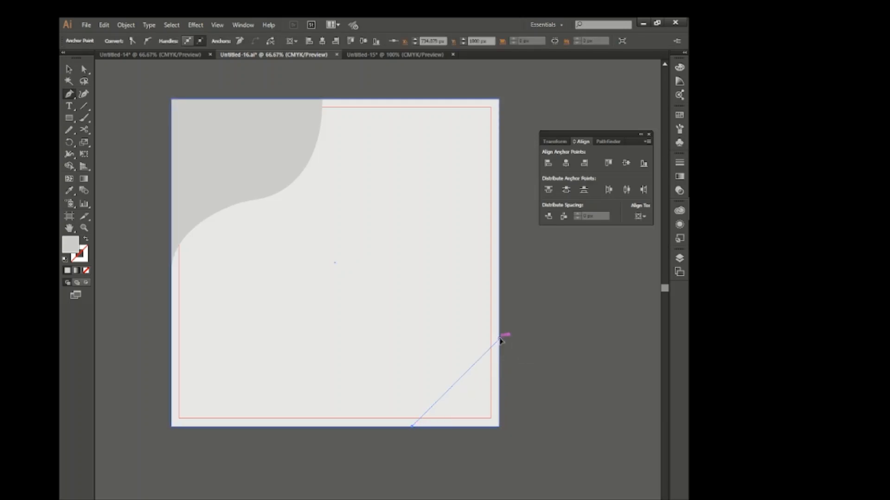
pyautogui.moveTo(500, 340); pyautogui.dragTo(517, 256)
pyautogui.click(500, 341)
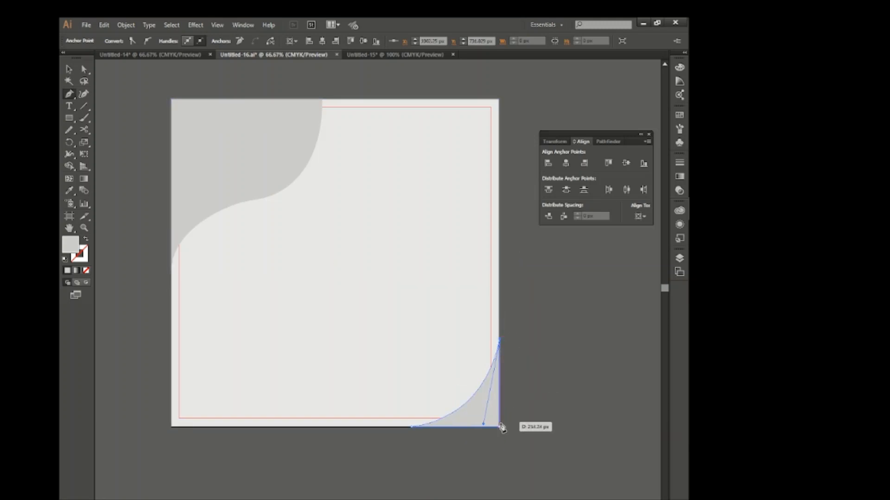
pyautogui.click(500, 426)
# Enlarge the grey lower-right corner shape slightly toward the upper left.
pyautogui.click(70, 70)
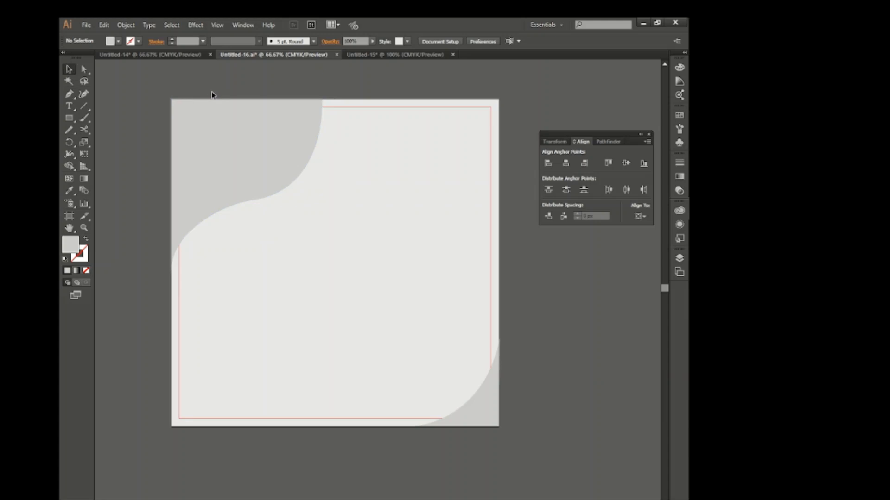
pyautogui.moveTo(211, 91); pyautogui.dragTo(496, 431)
pyautogui.keyDown('shift'); pyautogui.click(491, 319); pyautogui.keyUp('shift')
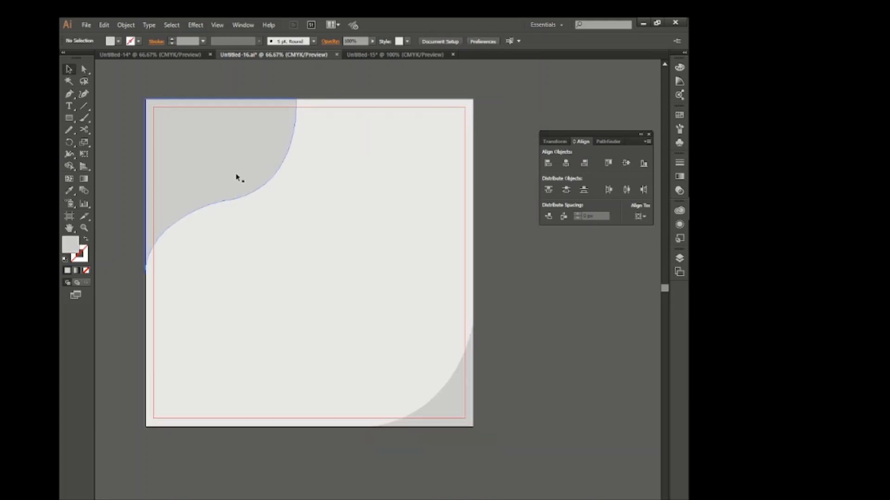
# Bring the LOGO HERE text from the Untitled-14 document into the upper-right corner and the SUPAR DELICIOUS FOOD heading onto the upper-left shape.
pyautogui.click(153, 54)
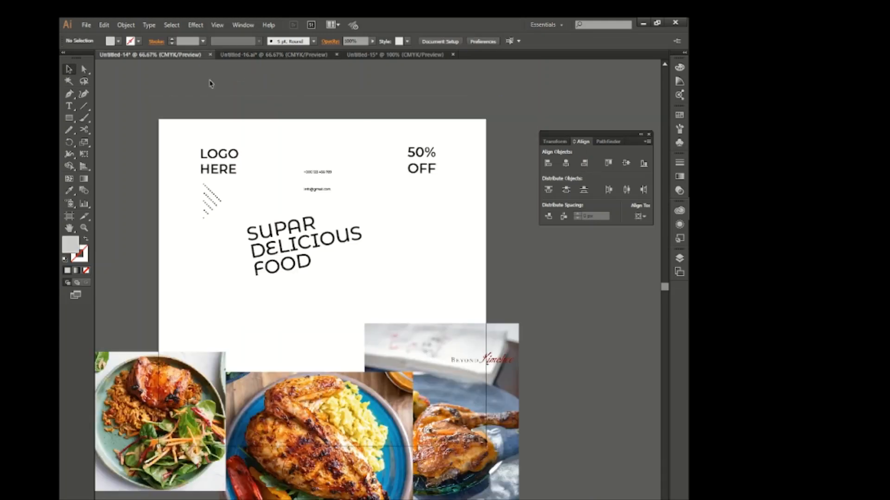
pyautogui.moveTo(231, 157); pyautogui.dragTo(418, 139)
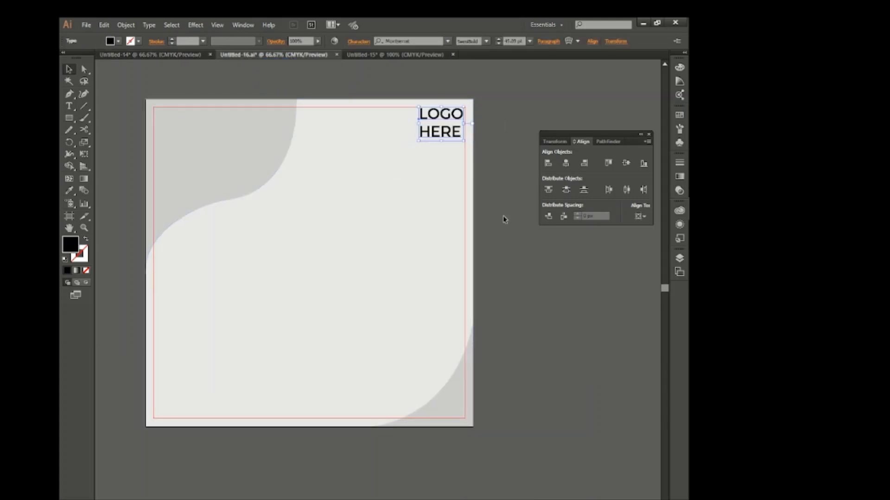
pyautogui.click(503, 218)
pyautogui.click(186, 59)
pyautogui.moveTo(297, 216); pyautogui.dragTo(209, 144)
# Convert the SUPAR DELICIOUS FOOD heading to outlines and undo the conversion.
pyautogui.rightClick(218, 147)
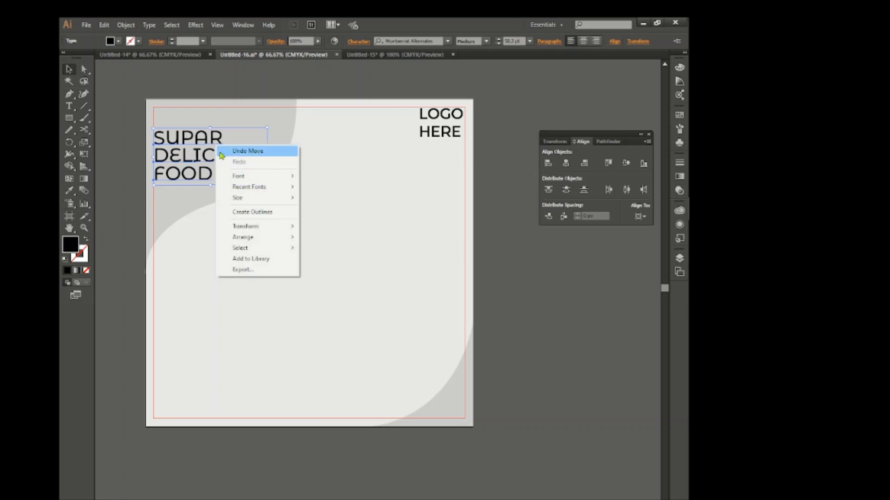
pyautogui.click(267, 215)
pyautogui.rightClick(213, 164)
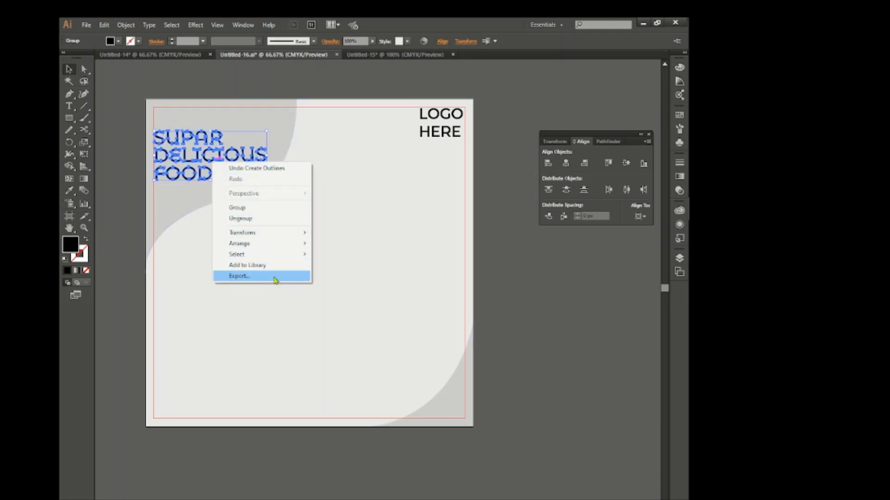
pyautogui.click(537, 307)
pyautogui.hotkey('ctrl', 'z')
pyautogui.hotkey('ctrl', 'z')
pyautogui.hotkey('ctrl', 'z')
# Fill all three lines of the SUPAR DELICIOUS FOOD heading with white.
pyautogui.click(213, 172)
pyautogui.keyDown('shift'); pyautogui.click(215, 154); pyautogui.keyUp('shift')
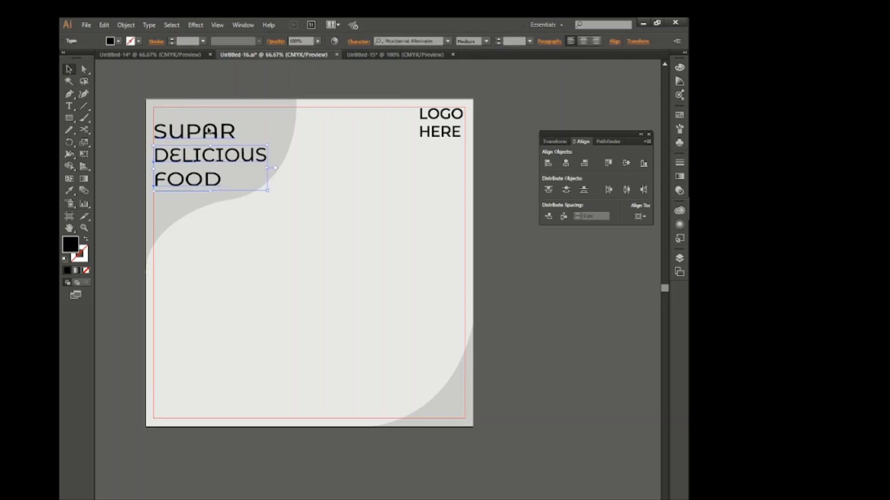
pyautogui.keyDown('shift'); pyautogui.click(208, 131); pyautogui.keyUp('shift')
pyautogui.click(118, 42)
pyautogui.click(79, 59)
pyautogui.click(138, 186)
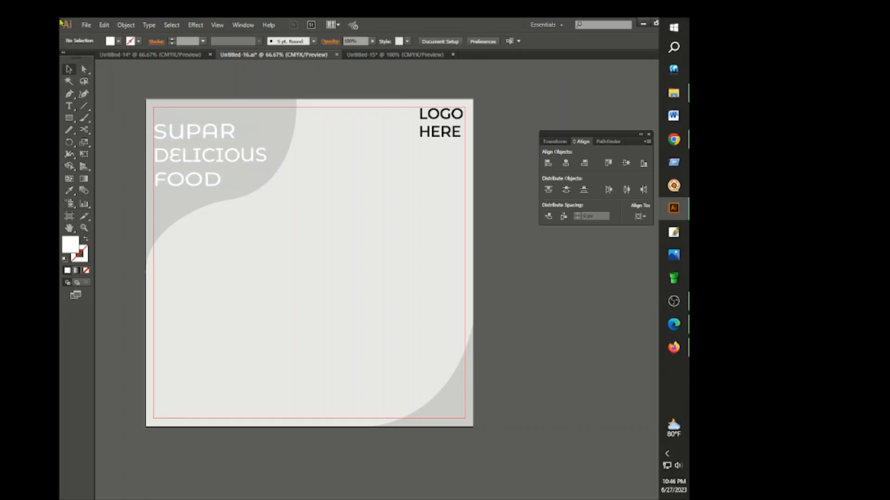
# Draw a white circle near the middle of the artboard with the Ellipse tool.
pyautogui.scroll(-1, 410, 308)
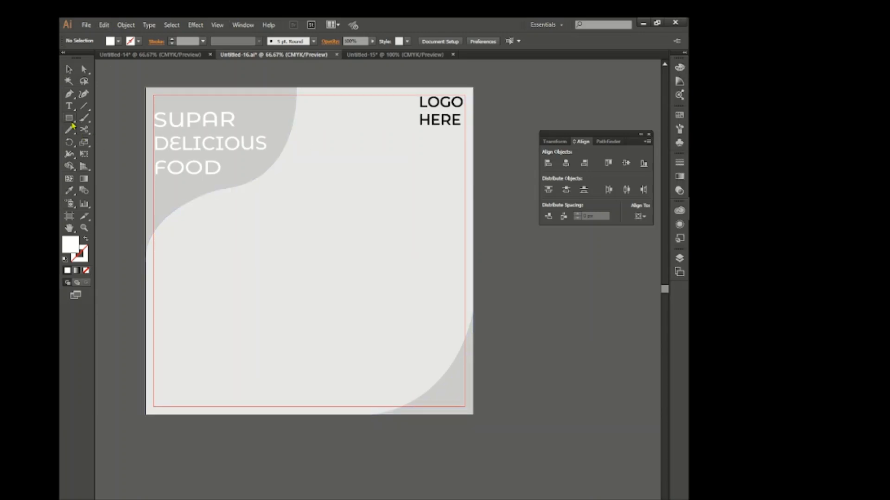
pyautogui.moveTo(69, 117); pyautogui.dragTo(105, 141)
pyautogui.moveTo(311, 254); pyautogui.dragTo(328, 287)
pyautogui.press('v')
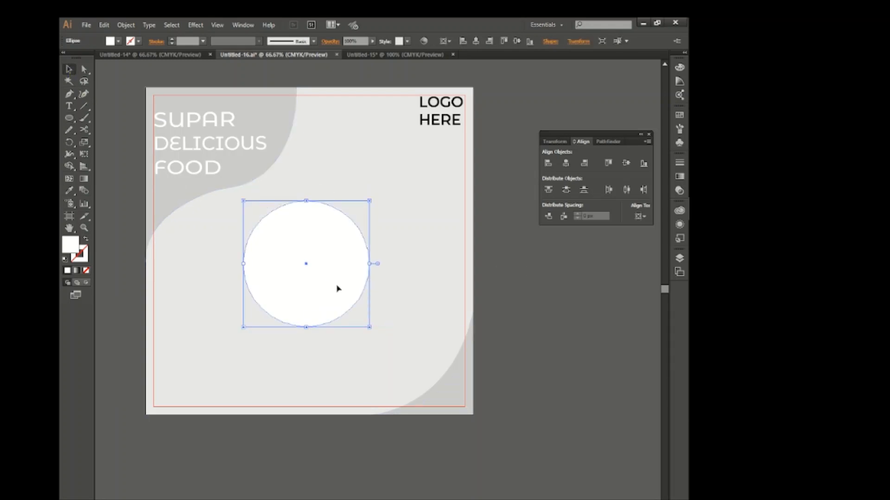
# Duplicate the white circle in place and enlarge the copy slightly about its centre.
pyautogui.hotkey('ctrl', 'c')
pyautogui.hotkey('ctrl', 'f')
pyautogui.moveTo(369, 327); pyautogui.dragTo(377, 335)
# Turn the larger circle into a ring with a black 3 pt stroke and no fill.
pyautogui.click(138, 41)
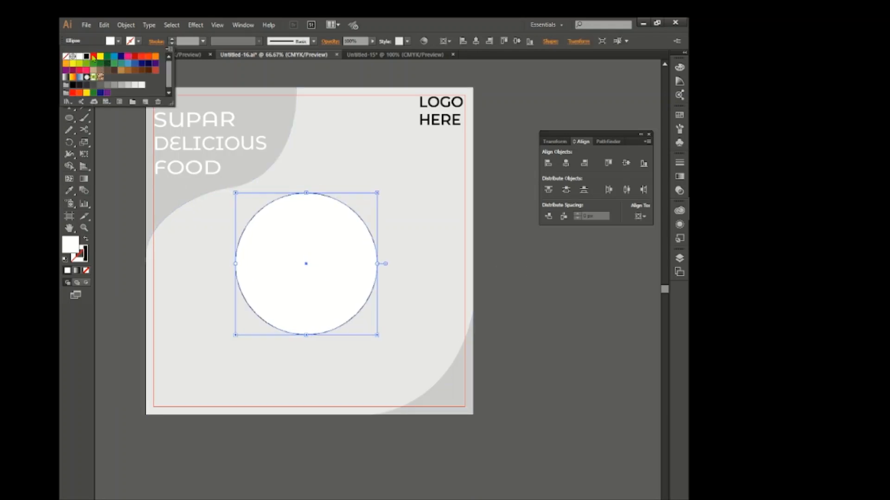
pyautogui.click(86, 56)
pyautogui.click(118, 41)
pyautogui.click(66, 56)
pyautogui.click(197, 40)
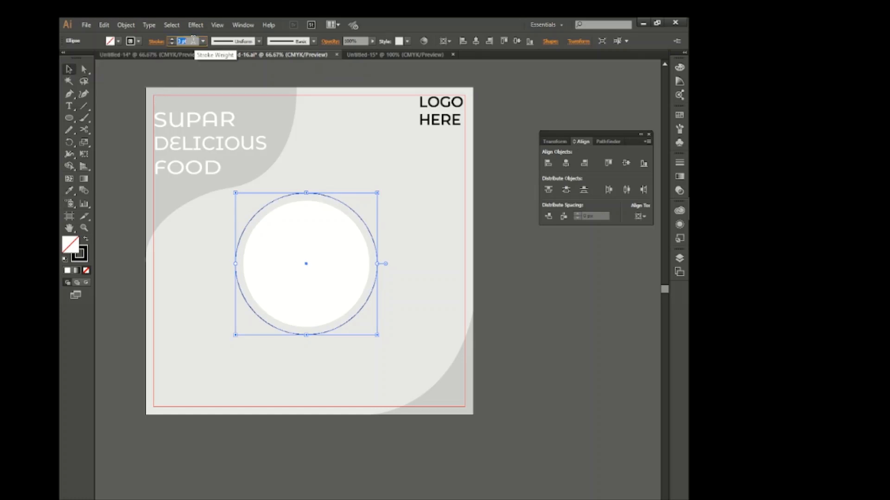
pyautogui.write('3')
pyautogui.press('Return')
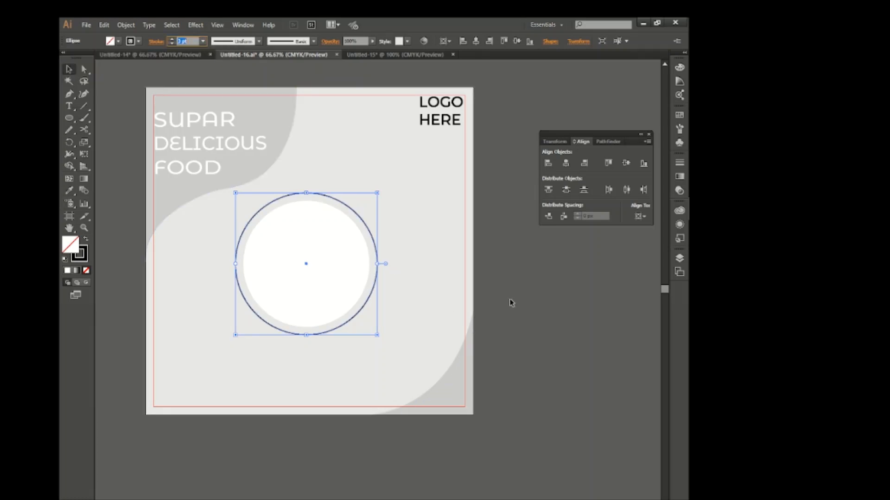
# Give the inner white circle a white 3 pt stroke.
pyautogui.click(312, 250)
pyautogui.click(138, 41)
pyautogui.click(80, 56)
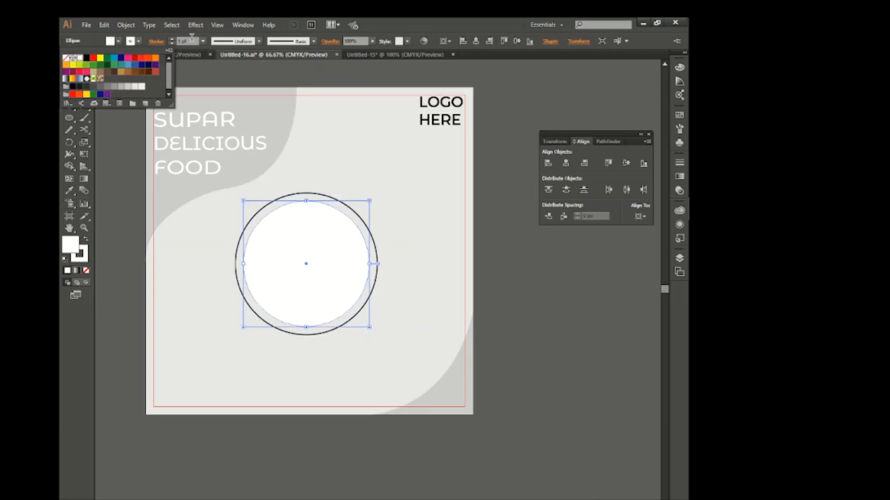
pyautogui.click(192, 38)
pyautogui.write('1')
pyautogui.press('Return')
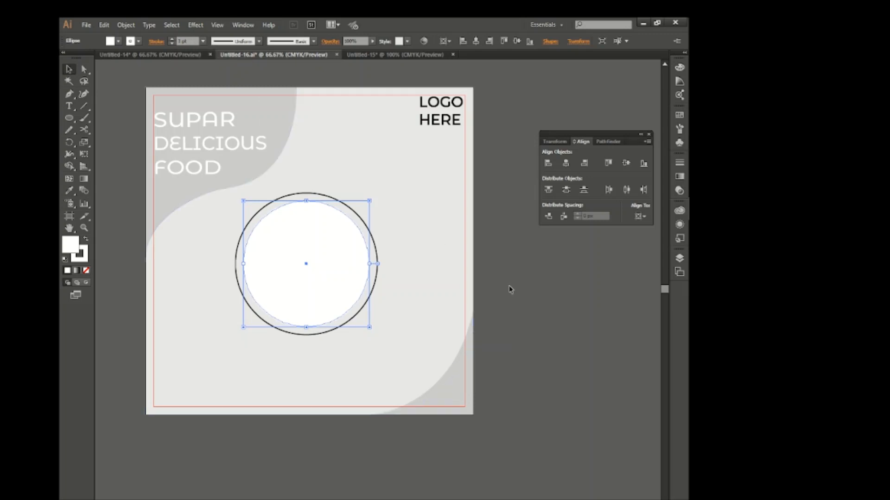
pyautogui.click(465, 298)
# Expand the fill and stroke of the inner white circle.
pyautogui.click(339, 258)
pyautogui.click(126, 25)
pyautogui.click(132, 131)
pyautogui.click(349, 328)
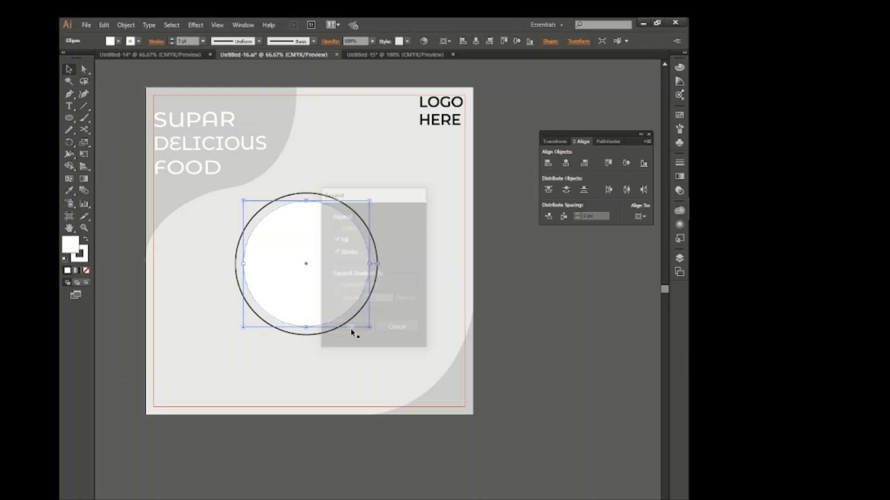
pyautogui.click(456, 297)
# Duplicate the white circle with its ring to the upper right of the original and scale the copy down slightly.
pyautogui.click(359, 270)
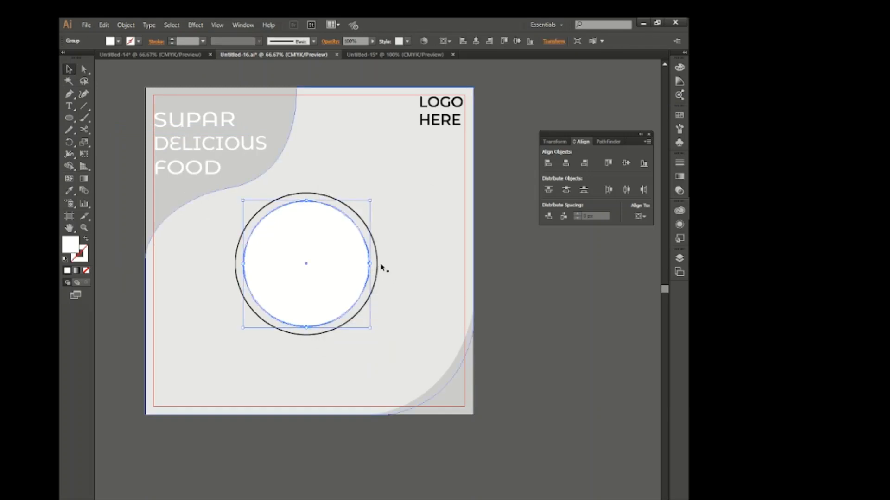
pyautogui.moveTo(337, 272); pyautogui.dragTo(401, 228)
pyautogui.moveTo(439, 291); pyautogui.dragTo(441, 262)
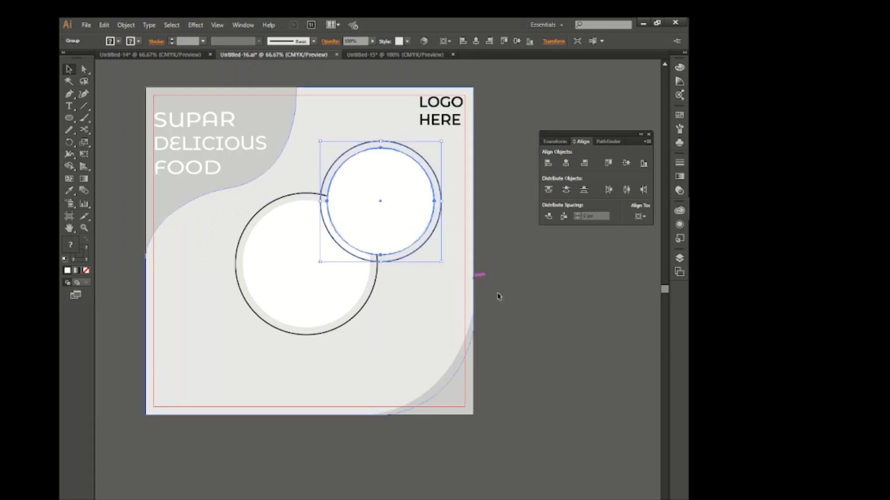
pyautogui.click(510, 304)
# Place another copy of the ringed circle at the lower left of the large one and adjust its size to be smaller.
pyautogui.moveTo(413, 235); pyautogui.dragTo(244, 328)
pyautogui.click(435, 254)
pyautogui.moveTo(191, 342); pyautogui.dragTo(177, 358)
pyautogui.click(528, 336)
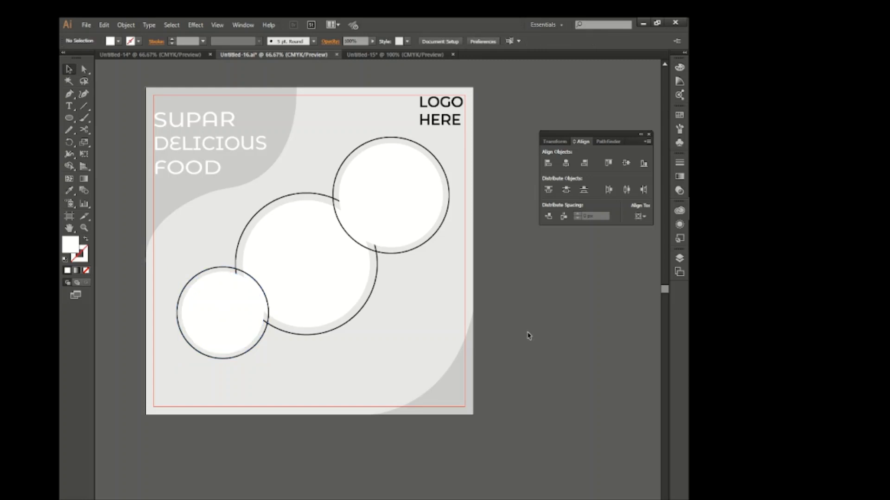
# Draw a circle near the lower-right corner shape with a black 3 pt stroke and no fill, and shift it slightly right.
pyautogui.press('l')
pyautogui.moveTo(406, 327); pyautogui.dragTo(449, 360)
pyautogui.click(139, 41)
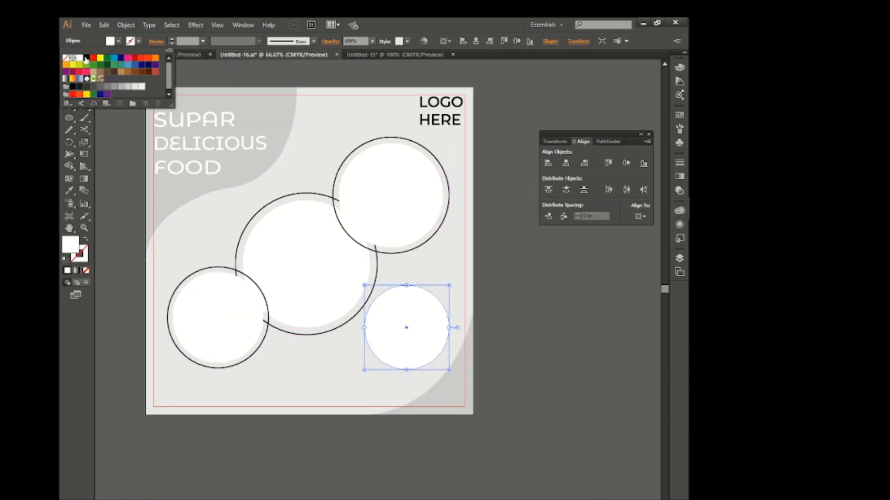
pyautogui.click(86, 59)
pyautogui.click(119, 41)
pyautogui.click(65, 57)
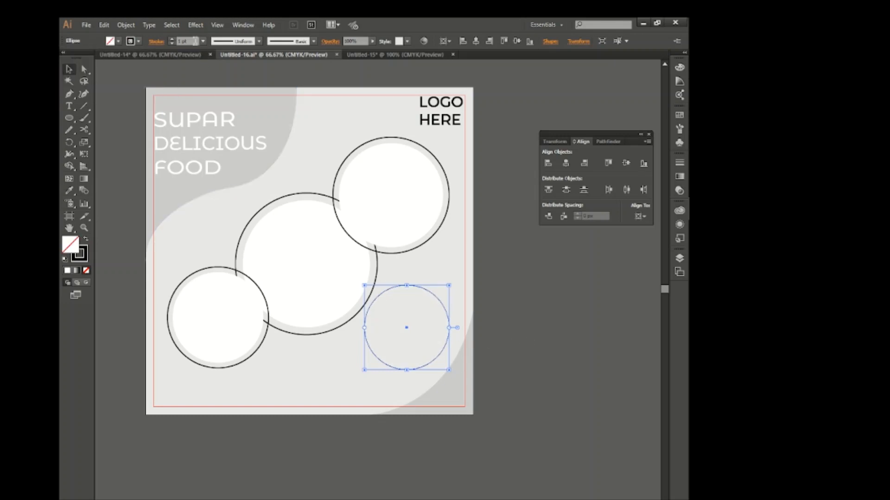
pyautogui.click(501, 350)
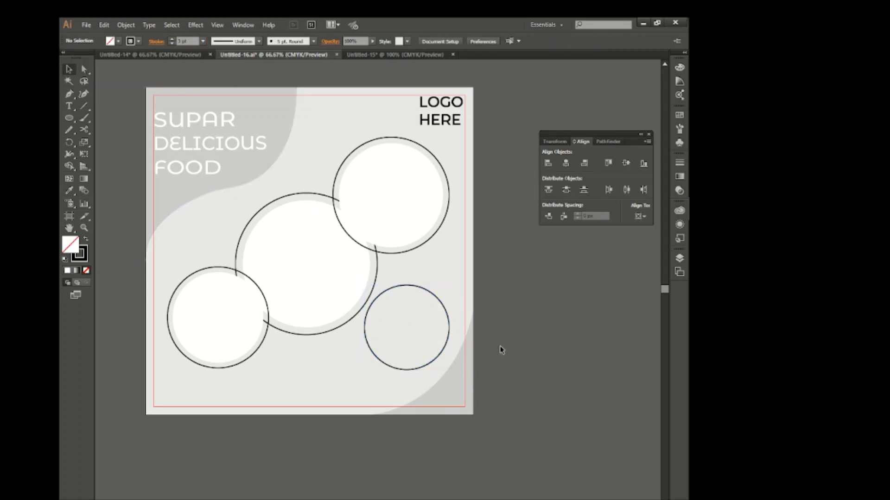
pyautogui.moveTo(448, 343); pyautogui.dragTo(455, 347)
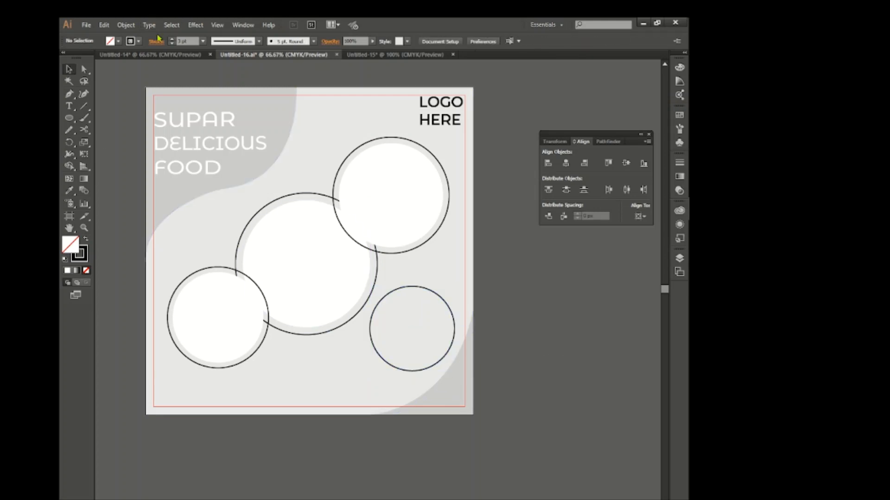
# Copy the 50% OFF text from the Untitled-14 document into the empty lower-right ring and enlarge it.
pyautogui.click(149, 55)
pyautogui.click(282, 55)
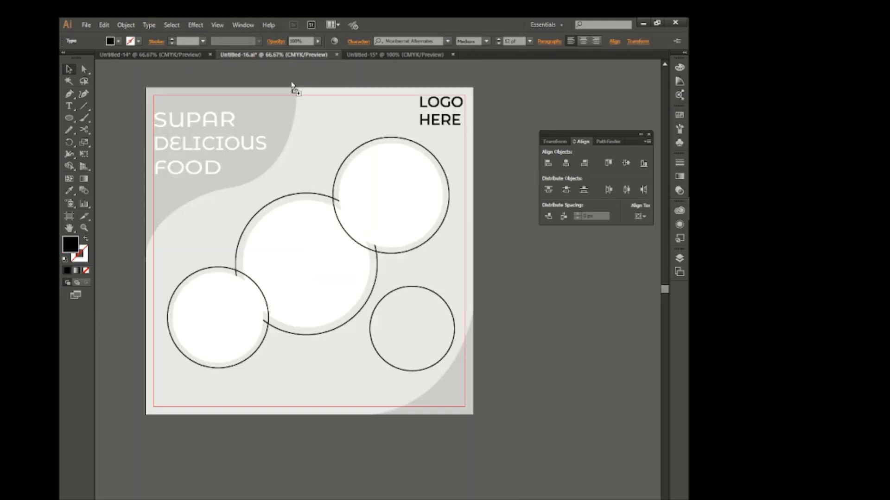
pyautogui.hotkey('ctrl', 'v')
pyautogui.moveTo(431, 340); pyautogui.dragTo(442, 360)
pyautogui.click(546, 349)
# Nudge the 50% OFF text slightly down within its ring.
pyautogui.click(426, 346)
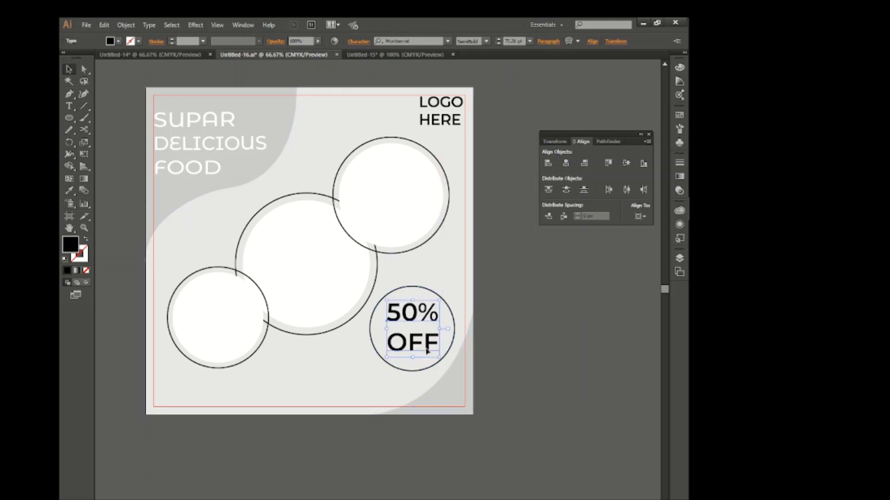
pyautogui.press('Down')
pyautogui.press('Down')
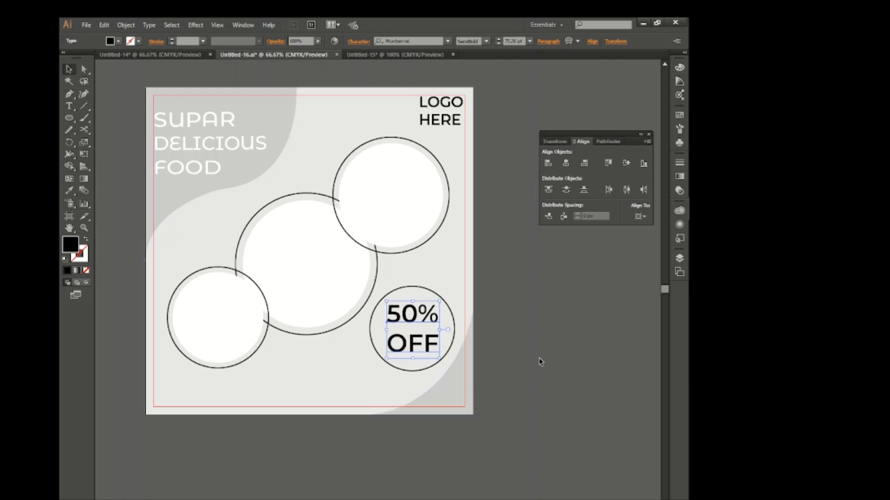
pyautogui.click(541, 358)
# Copy the phone number and e-mail text lines from the Untitled-14 document and paste them near the artboard's lower edge.
pyautogui.click(184, 55)
pyautogui.moveTo(306, 163); pyautogui.dragTo(328, 192)
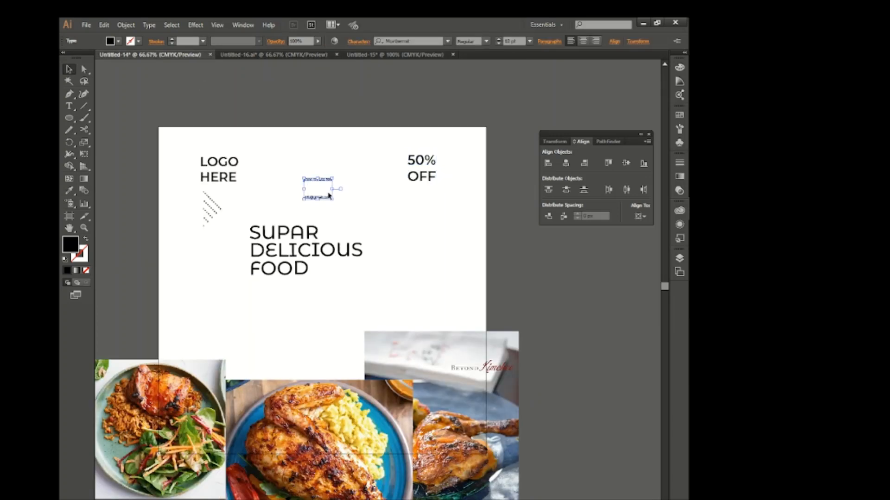
pyautogui.hotkey('ctrl', 'c')
pyautogui.click(287, 55)
pyautogui.hotkey('ctrl', 'v')
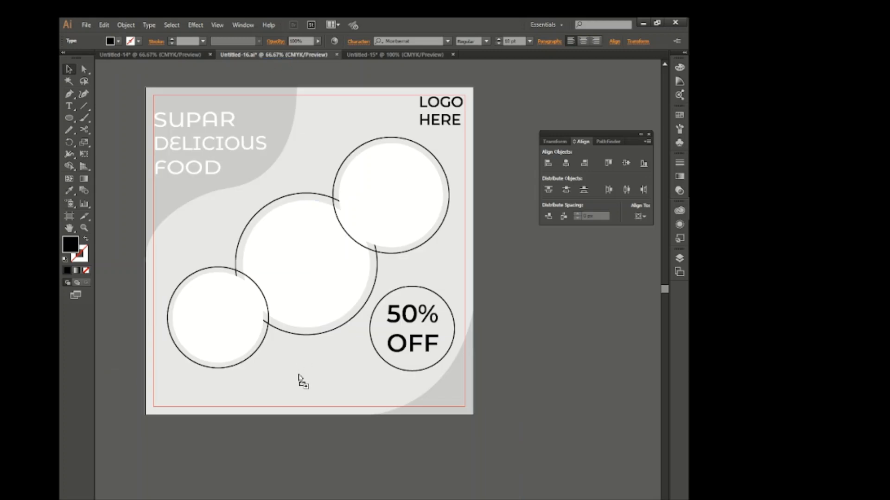
# Increase the font size of the phone number and e-mail text and arrange them side by side along the bottom margin.
pyautogui.click(516, 41)
pyautogui.scroll(11, 516, 41)
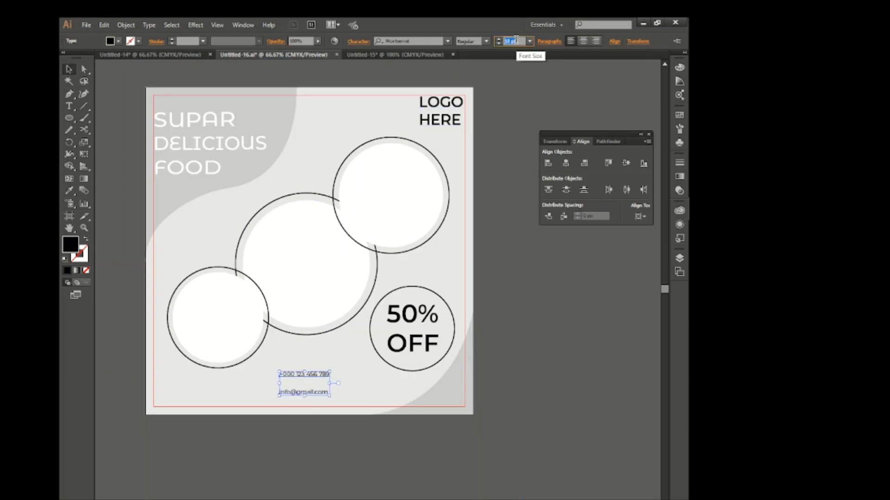
pyautogui.click(307, 449)
pyautogui.moveTo(307, 378); pyautogui.dragTo(243, 401)
pyautogui.moveTo(294, 394); pyautogui.dragTo(303, 402)
pyautogui.click(387, 469)
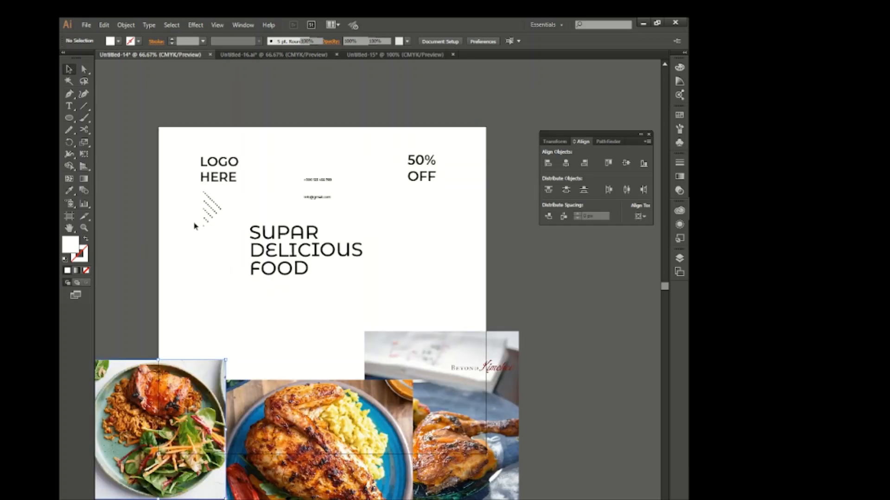
# Bring the chicken and salad photo from the Untitled-14 document behind the upper-right white circle and lower that circle's opacity.
pyautogui.moveTo(185, 398); pyautogui.dragTo(402, 224)
pyautogui.rightClick(391, 163)
pyautogui.moveTo(419, 290)
pyautogui.click(515, 300)
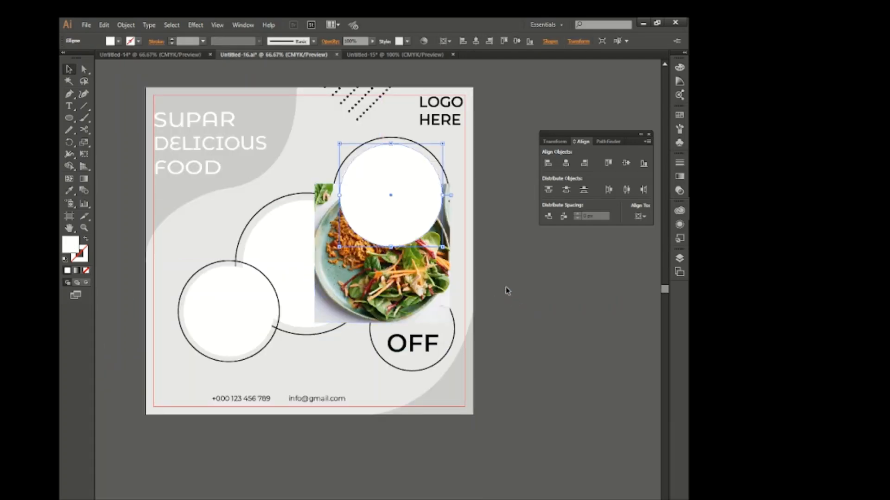
pyautogui.scroll(-10, 361, 41)
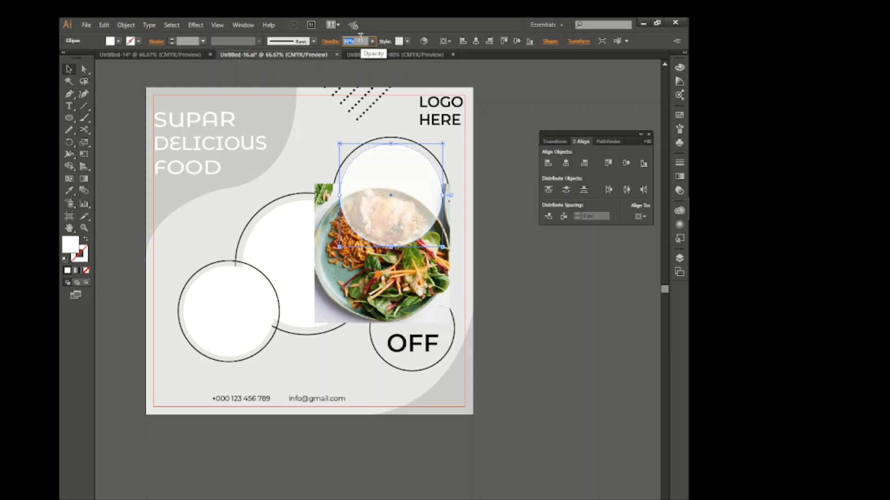
pyautogui.click(496, 274)
# Move and shrink the chicken and salad photo so that its plate lines up with the upper-right circle.
pyautogui.moveTo(435, 266); pyautogui.dragTo(445, 233)
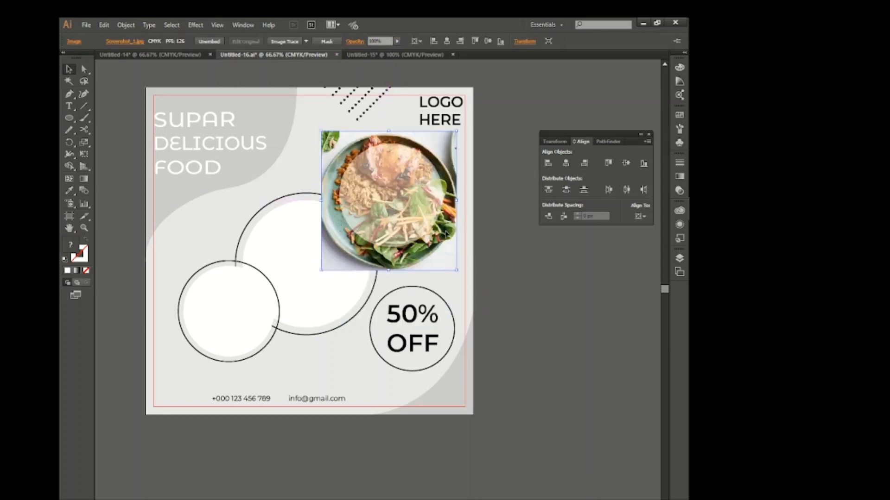
pyautogui.moveTo(456, 267); pyautogui.dragTo(444, 264)
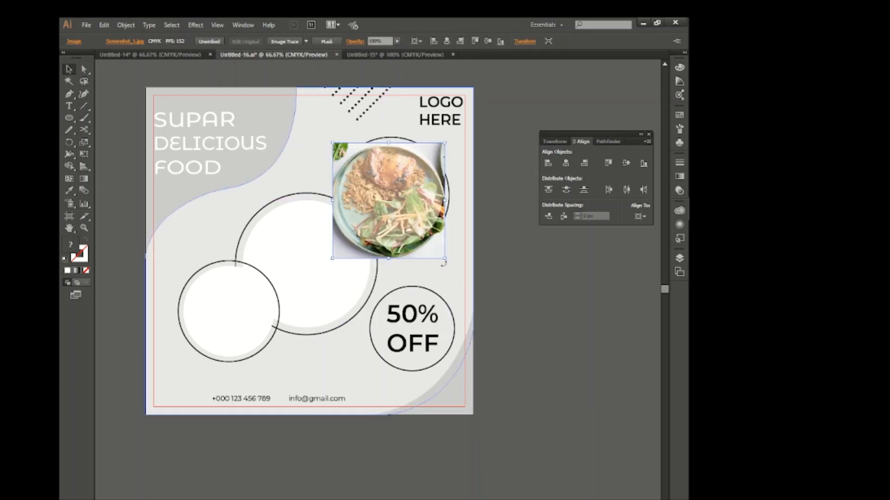
pyautogui.press('Up')
pyautogui.press('Up')
pyautogui.press('Up')
pyautogui.press('Up')
pyautogui.press('Up')
pyautogui.press('Up')
pyautogui.press('Up')
pyautogui.press('Up')
pyautogui.press('Up')
pyautogui.press('Up')
pyautogui.press('Up')
pyautogui.press('Up')
pyautogui.press('Up')
pyautogui.press('Up')
pyautogui.press('Right')
pyautogui.press('Right')
pyautogui.press('Right')
pyautogui.press('Right')
pyautogui.press('Right')
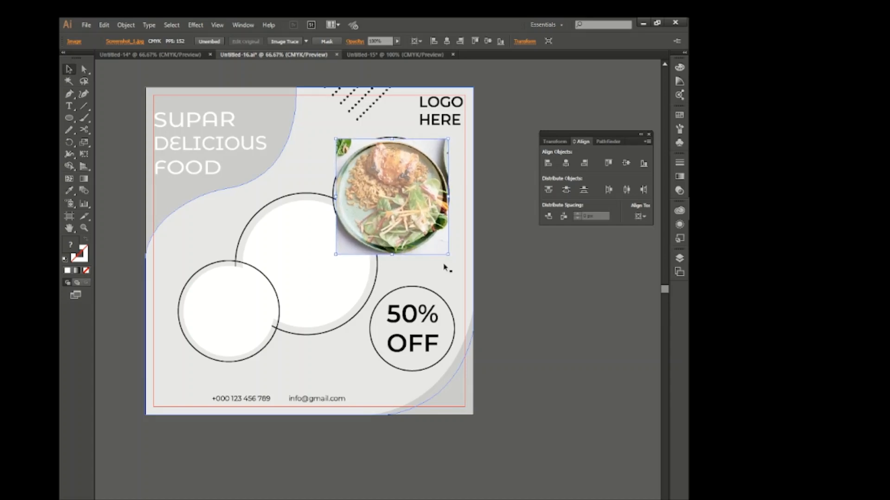
# Change the fill of the translucent upper-right circle to red so it stands out against the photo.
pyautogui.click(400, 204)
pyautogui.click(119, 41)
pyautogui.click(107, 56)
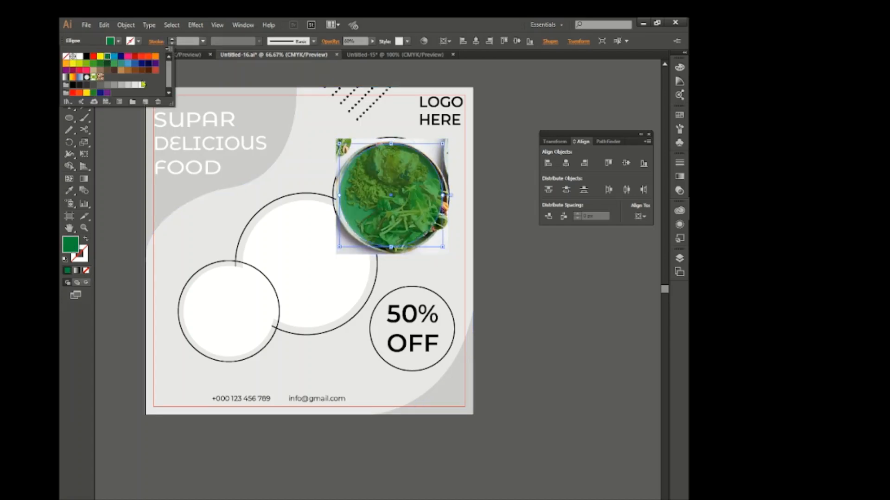
pyautogui.click(94, 56)
pyautogui.click(504, 260)
pyautogui.click(443, 214)
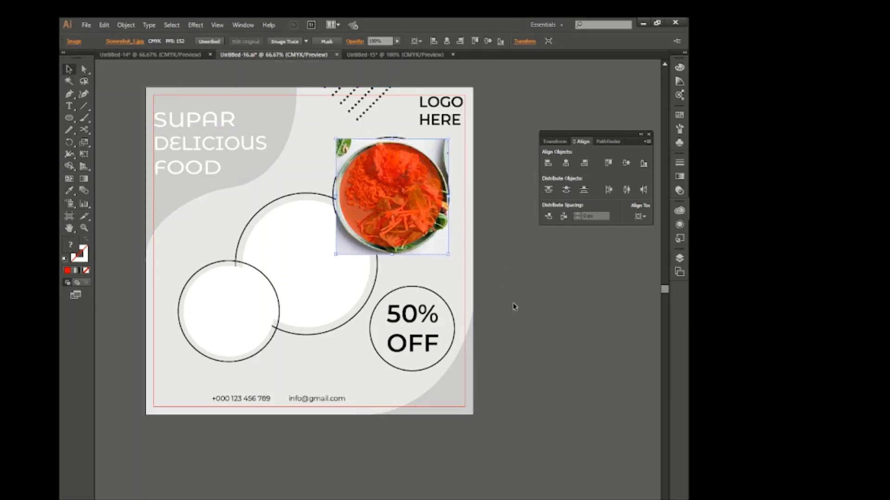
# Nudge the chicken and salad photo slightly up and to the right beneath the red upper-right circle.
pyautogui.press('Up')
pyautogui.press('Up')
pyautogui.press('Up')
pyautogui.press('Up')
pyautogui.press('Right')
pyautogui.press('Right')
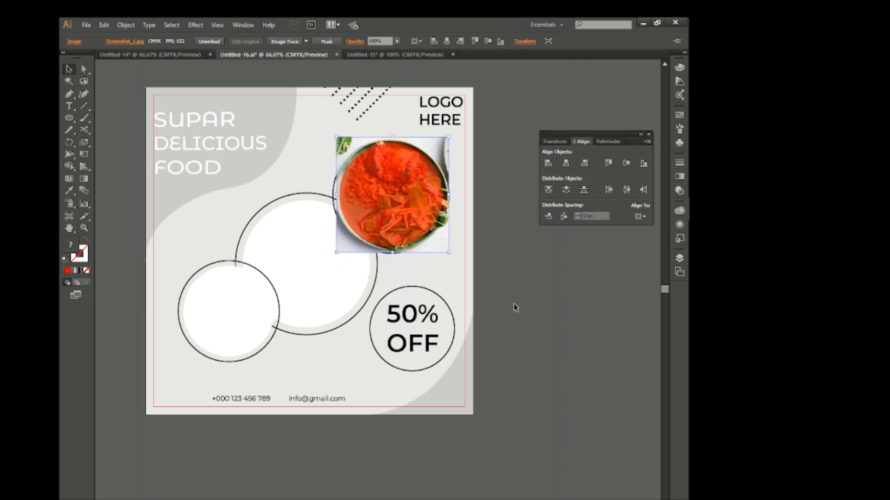
# Clip the chicken and salad photo to the upper-right circle with a clipping mask.
pyautogui.keyDown('shift'); pyautogui.click(385, 205); pyautogui.keyUp('shift')
pyautogui.rightClick(385, 205)
pyautogui.click(438, 262)
pyautogui.click(518, 287)
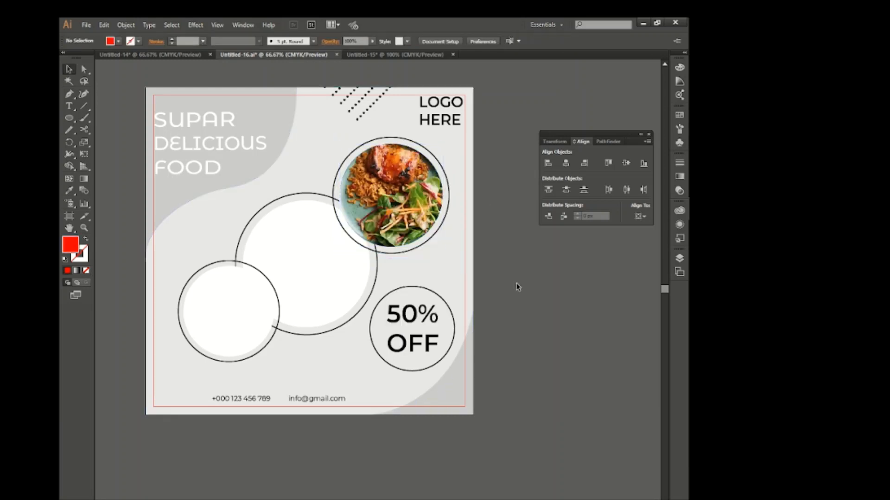
# Lower the large middle circle's opacity to 47% and change its fill to red.
pyautogui.click(308, 234)
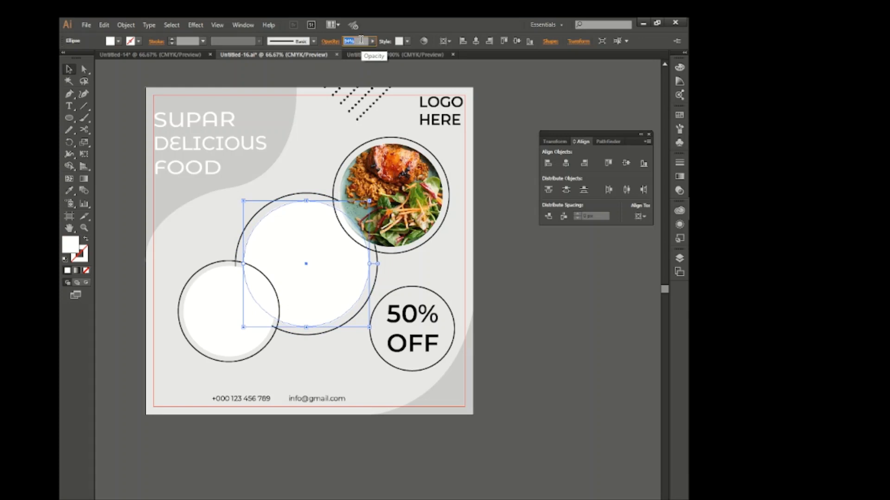
pyautogui.click(118, 41)
pyautogui.click(93, 60)
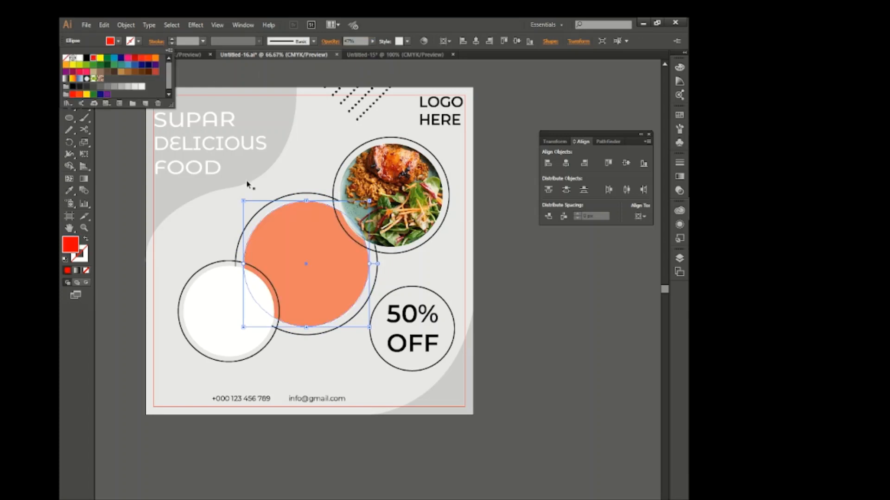
pyautogui.click(491, 275)
# Bring the roasted chicken leg photo from the Untitled-14 document into the design and arrange the red middle circle in front of it.
pyautogui.click(165, 55)
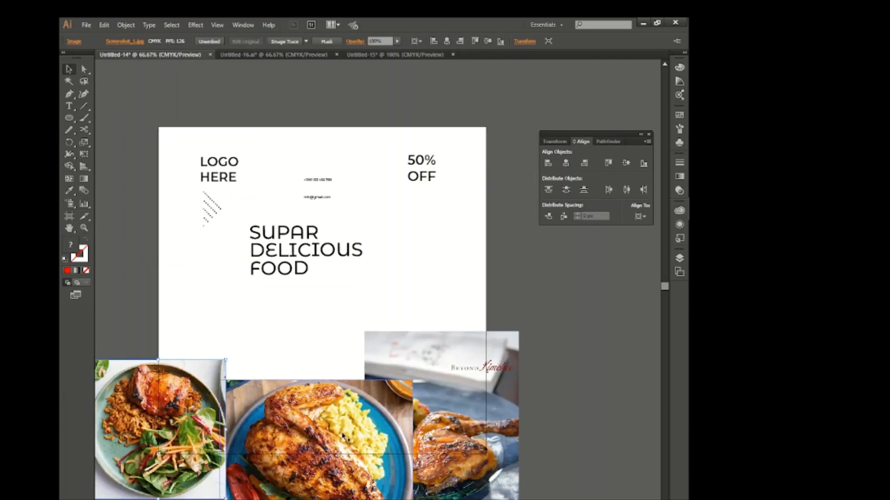
pyautogui.moveTo(443, 420); pyautogui.dragTo(317, 383)
pyautogui.rightClick(299, 236)
pyautogui.moveTo(367, 370)
pyautogui.click(431, 372)
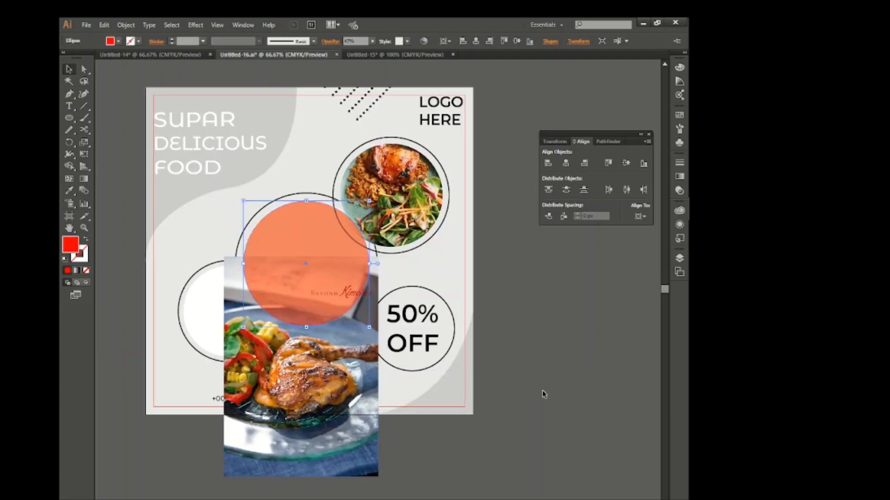
# Shrink the chicken leg photo and move it so that the food sits centred under the middle circle.
pyautogui.moveTo(348, 457); pyautogui.dragTo(376, 369)
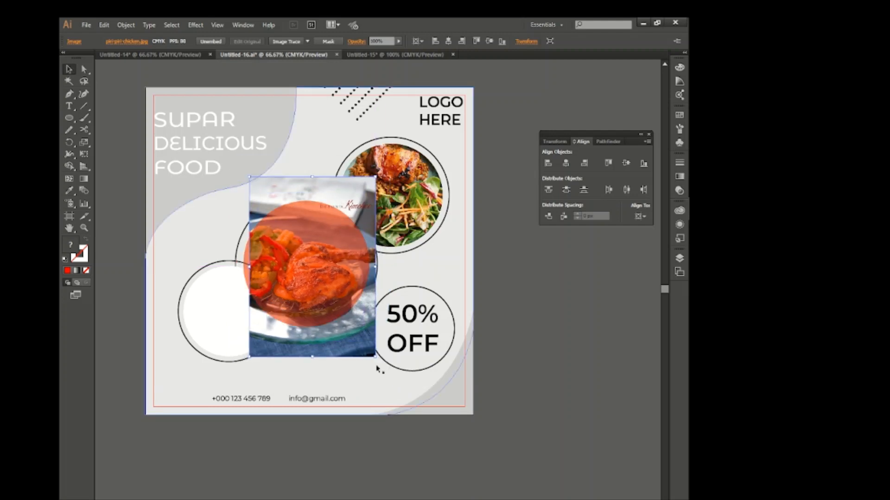
pyautogui.hotkey('shift', 'Left')
pyautogui.hotkey('shift', 'Left')
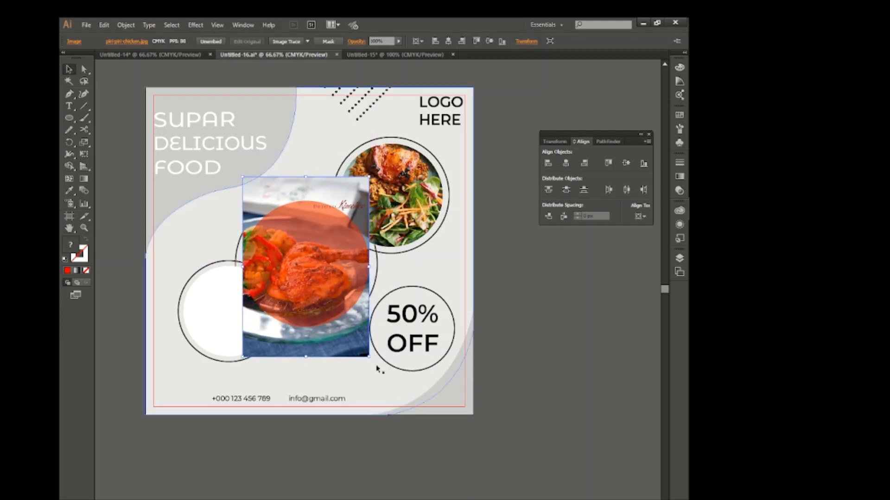
pyautogui.hotkey('shift', 'Up')
pyautogui.hotkey('shift', 'Up')
# Clip the chicken leg photo to the middle circle with a clipping mask.
pyautogui.keyDown('shift'); pyautogui.click(312, 274); pyautogui.keyUp('shift')
pyautogui.rightClick(310, 270)
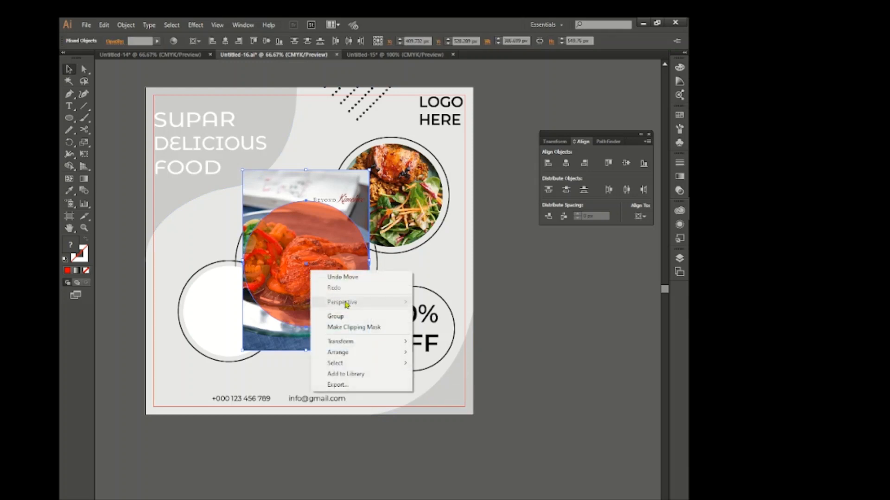
pyautogui.click(353, 327)
pyautogui.hotkey('ctrl', 'shift', 'a')
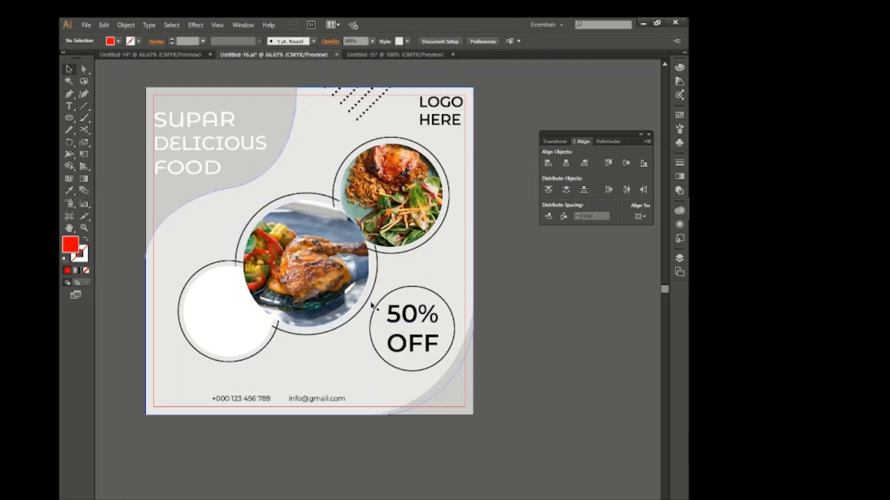
# Fill the lower-left white circle with red and lower its opacity to 72%.
pyautogui.click(231, 310)
pyautogui.click(118, 41)
pyautogui.click(92, 61)
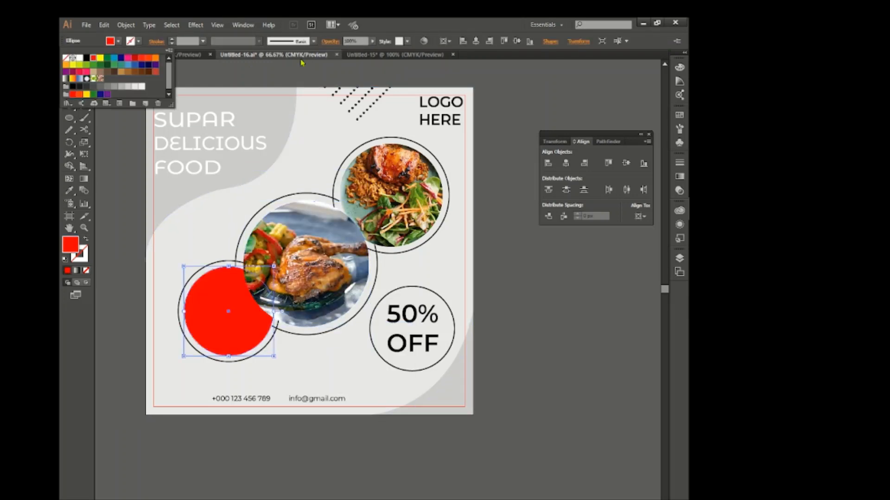
pyautogui.press('Down')
pyautogui.press('Down')
pyautogui.press('Down')
pyautogui.press('Down')
pyautogui.press('Down')
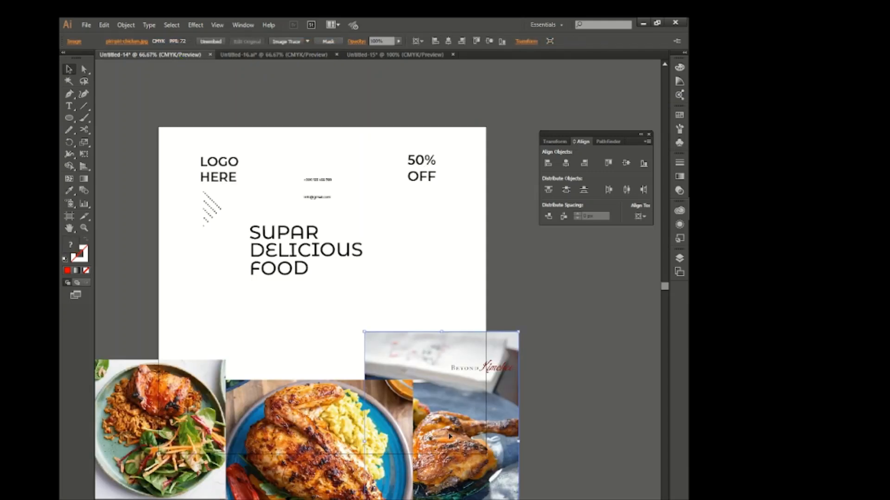
# Bring the blue-plate grilled chicken photo from the Untitled-14 document into the design and bring the red lower-left circle in front of it.
pyautogui.moveTo(450, 436); pyautogui.dragTo(222, 296)
pyautogui.rightClick(220, 294)
pyautogui.moveTo(270, 431)
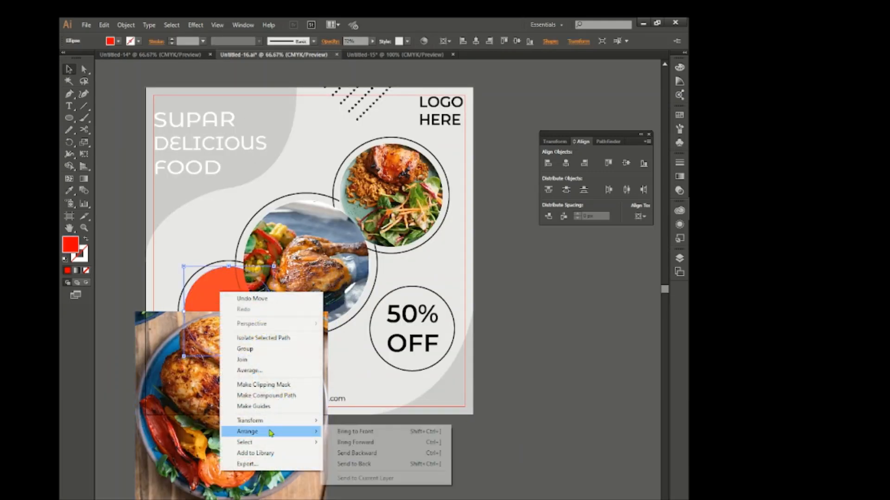
pyautogui.click(357, 430)
pyautogui.click(356, 432)
# Shrink and move the blue-plate chicken photo so that its plate lines up with the lower-left circle.
pyautogui.moveTo(264, 446); pyautogui.dragTo(258, 402)
pyautogui.moveTo(325, 459); pyautogui.dragTo(299, 434)
pyautogui.moveTo(265, 407); pyautogui.dragTo(265, 371)
pyautogui.moveTo(299, 397); pyautogui.dragTo(278, 375)
pyautogui.moveTo(265, 364); pyautogui.dragTo(270, 349)
# Clip the blue-plate chicken photo to the lower-left circle with a clipping mask.
pyautogui.keyDown('shift'); pyautogui.click(246, 317); pyautogui.keyUp('shift')
pyautogui.rightClick(247, 318)
pyautogui.click(290, 371)
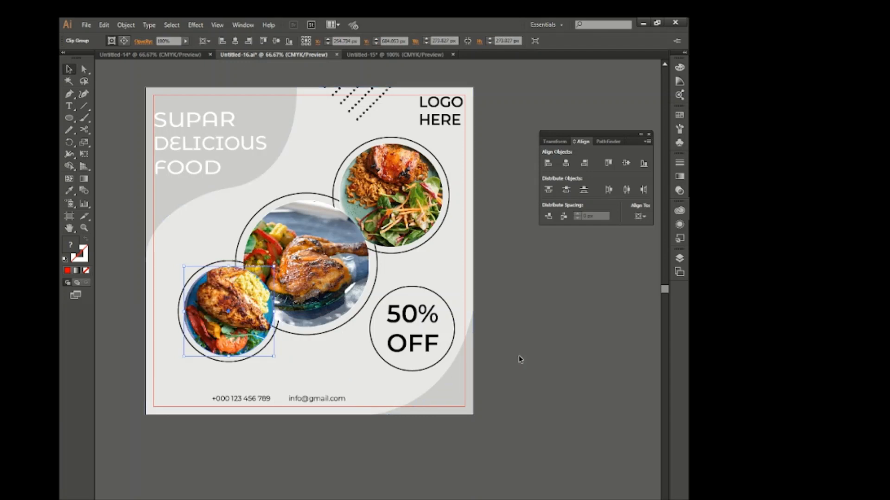
pyautogui.click(518, 355)
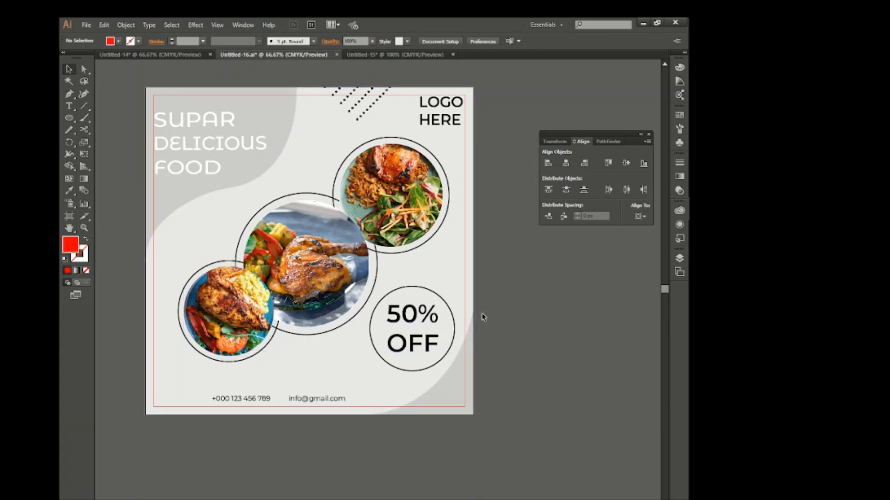
# Cut the middle and upper-right circle outlines with the Scissors tool at both points where they cross.
pyautogui.scroll(1, 313, 231)
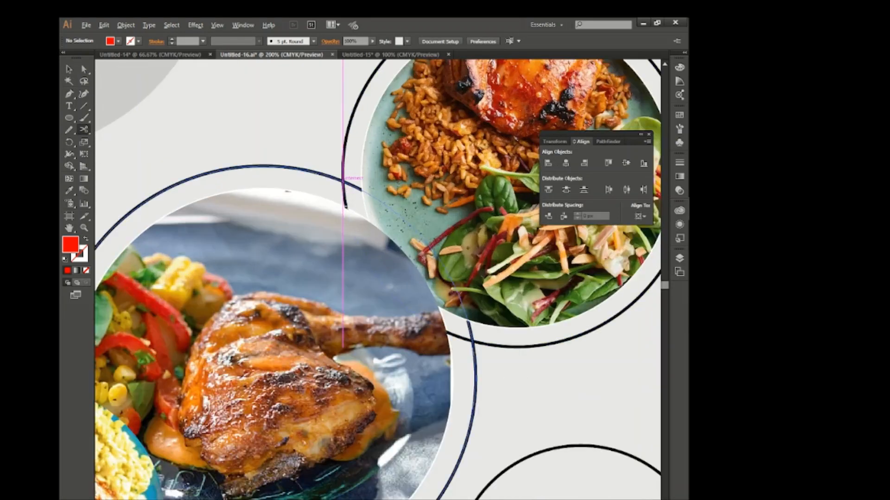
pyautogui.scroll(1, 343, 180)
pyautogui.click(342, 180)
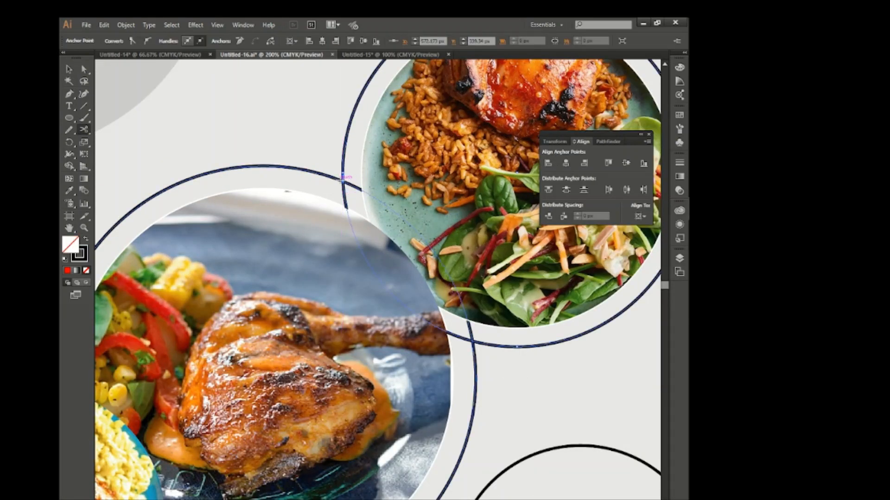
pyautogui.click(342, 181)
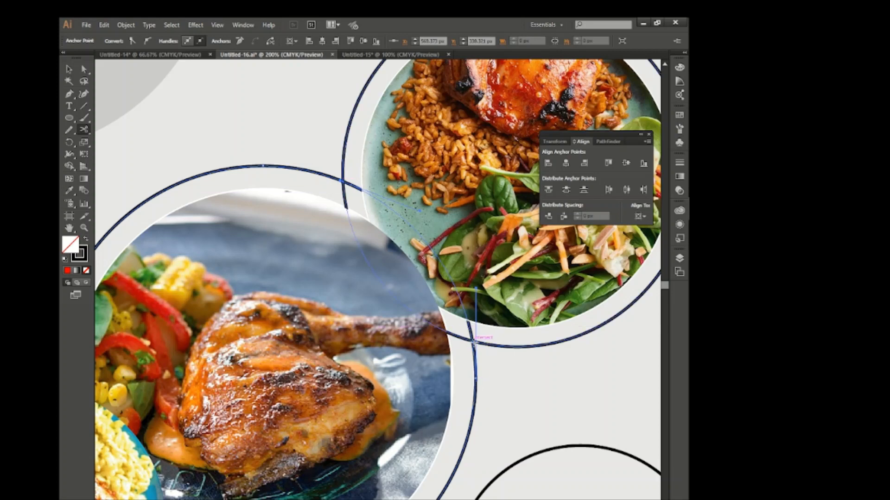
pyautogui.click(477, 342)
pyautogui.click(478, 343)
# Cut the middle and lower-left circle outlines with the Scissors tool at both of their crossing points.
pyautogui.scroll(-1, 477, 343)
pyautogui.scroll(-1, 288, 297)
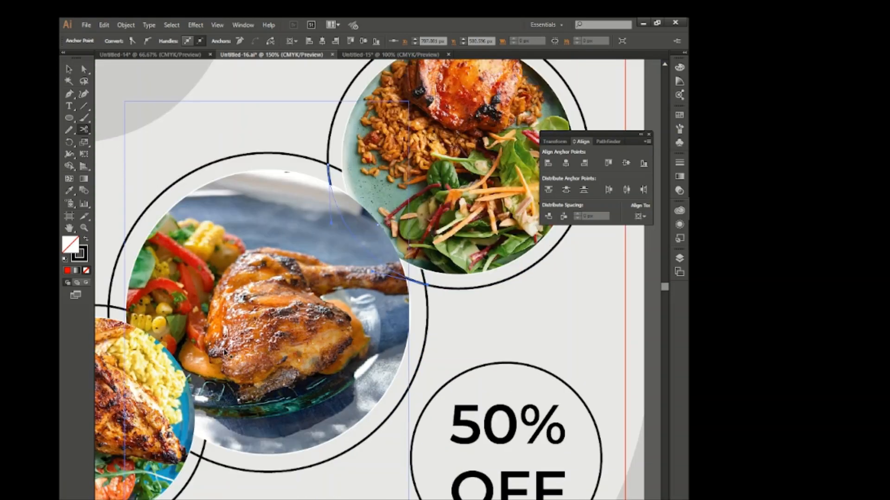
pyautogui.moveTo(111, 311); pyautogui.dragTo(241, 251)
pyautogui.scroll(1, 243, 250)
pyautogui.click(239, 247)
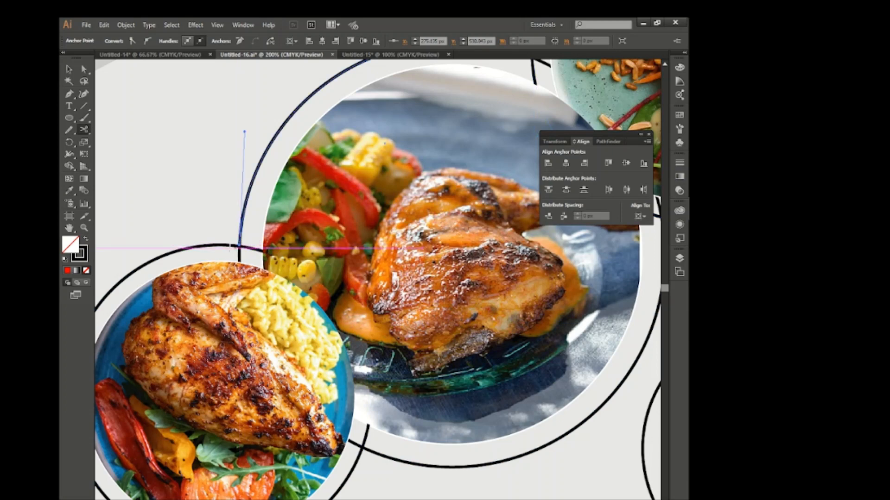
pyautogui.click(239, 247)
pyautogui.click(468, 289)
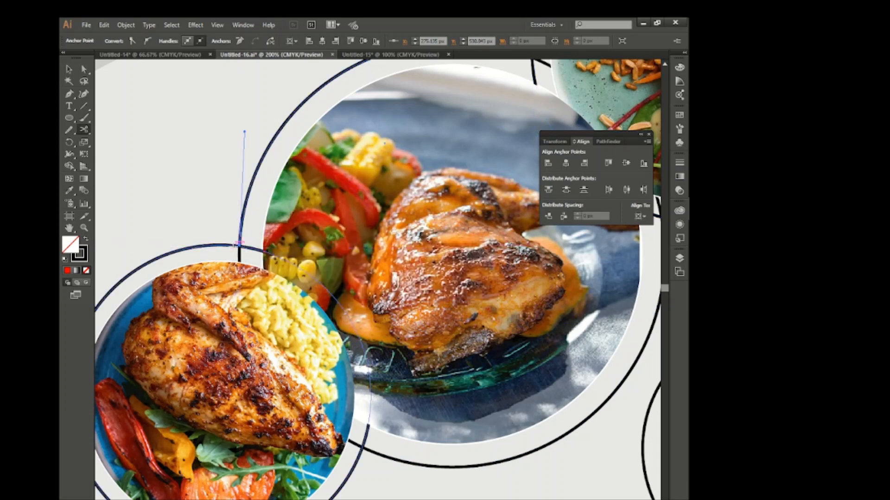
pyautogui.scroll(-2, 352, 87)
pyautogui.scroll(-2, 352, 87)
pyautogui.click(364, 318)
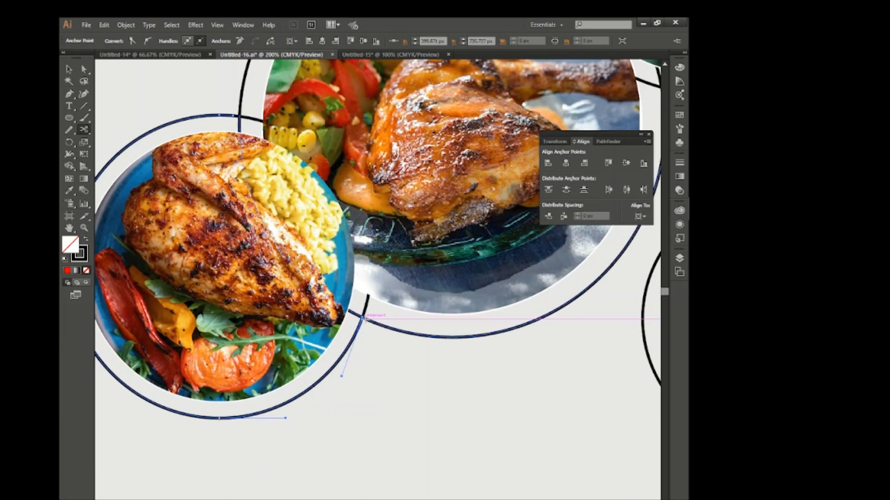
pyautogui.click(364, 318)
# Delete the leftover outline pieces inside the circle overlaps so the three photo frames form one continuous contour.
pyautogui.click(69, 69)
pyautogui.scroll(-2, 344, 291)
pyautogui.hscroll(2, 344, 291)
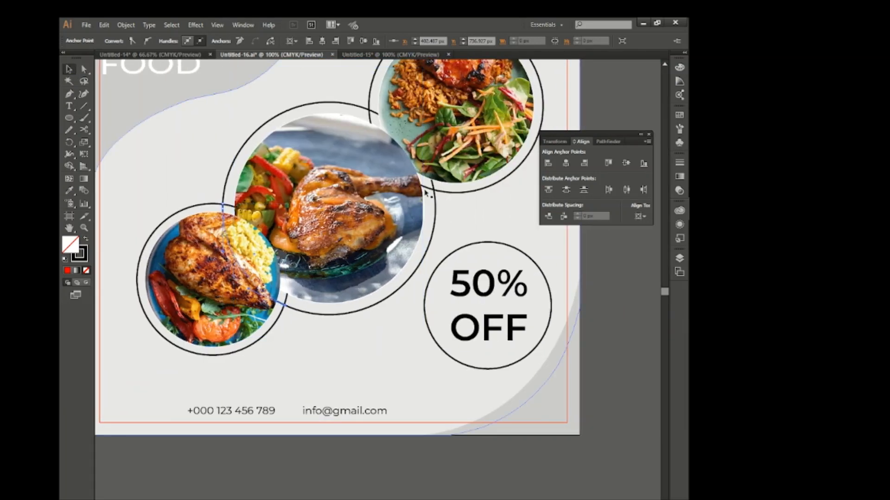
pyautogui.click(428, 190)
pyautogui.press('Delete')
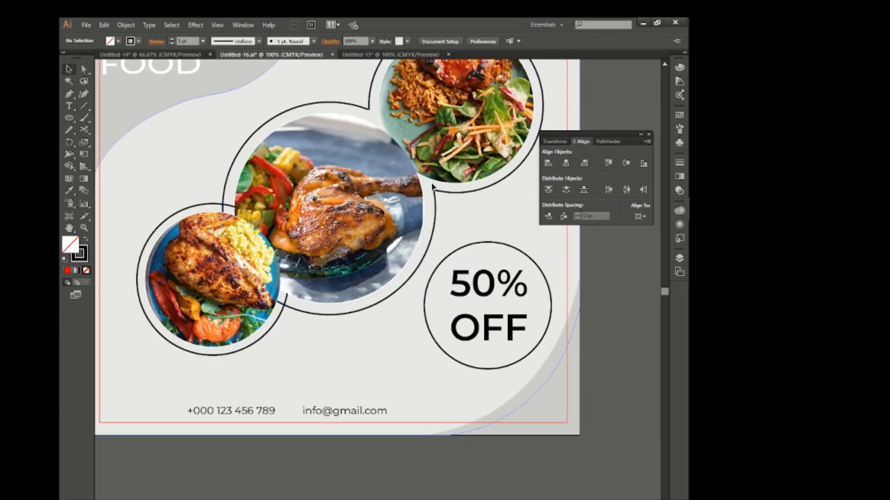
pyautogui.click(278, 313)
pyautogui.press('Delete')
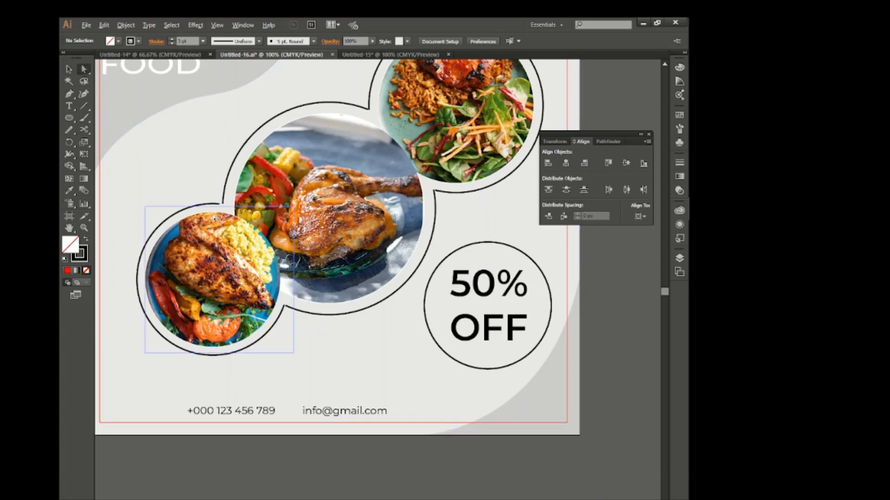
pyautogui.scroll(-1, 300, 197)
pyautogui.click(420, 272)
pyautogui.keyDown('shift'); pyautogui.click(367, 310); pyautogui.keyUp('shift')
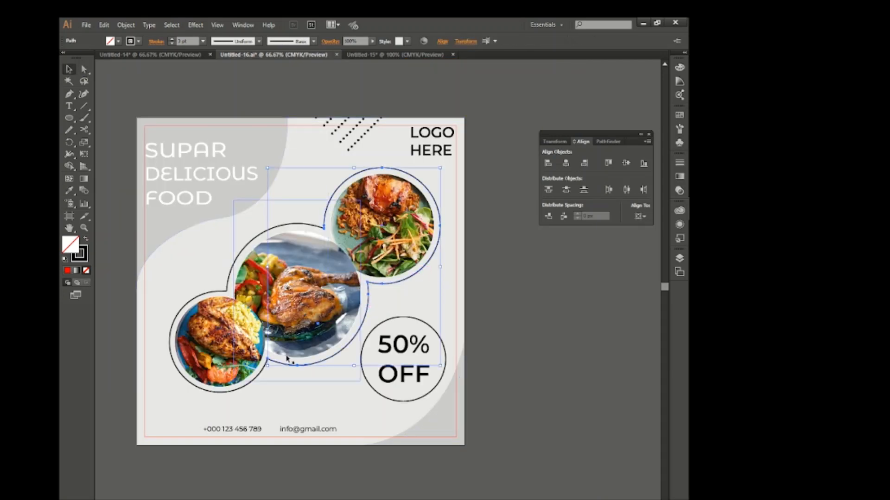
pyautogui.keyDown('shift'); pyautogui.click(260, 372); pyautogui.keyUp('shift')
pyautogui.click(243, 25)
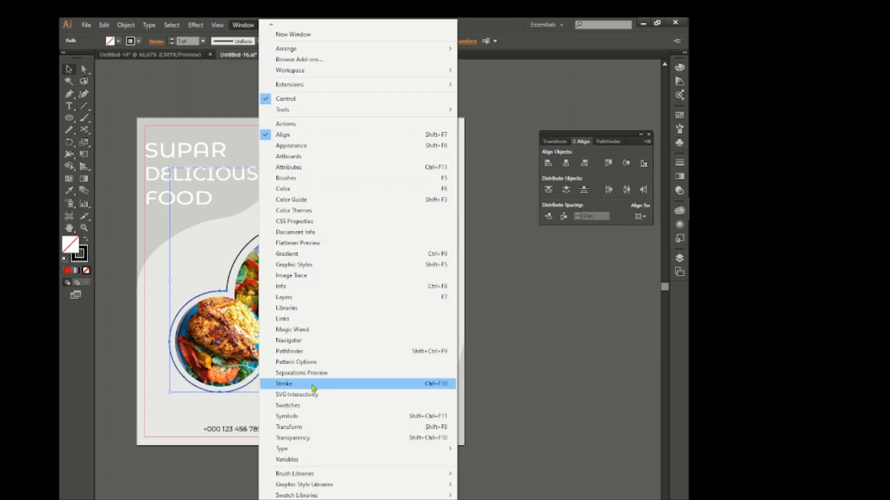
pyautogui.click(479, 368)
# Select the discount circle and the photo frame outlines, then open the Stroke options and place them below the Align options.
pyautogui.click(409, 317)
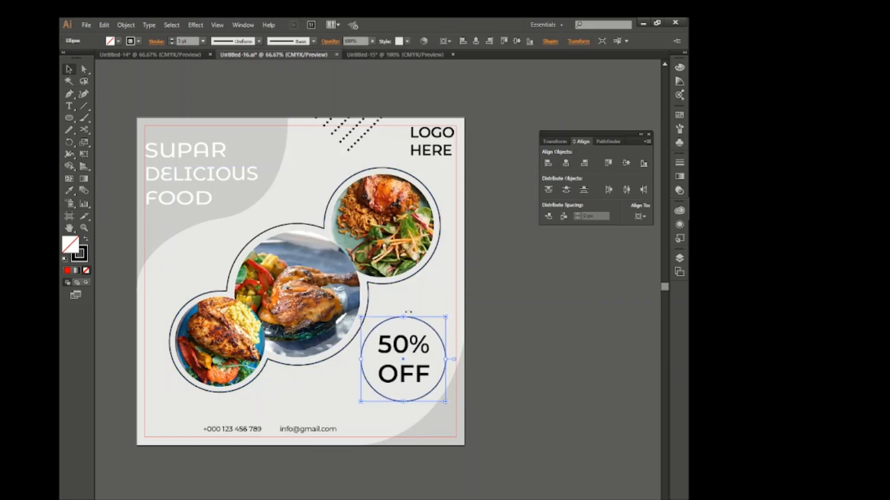
pyautogui.keyDown('shift'); pyautogui.click(406, 278); pyautogui.keyUp('shift')
pyautogui.keyDown('shift'); pyautogui.click(349, 342); pyautogui.keyUp('shift')
pyautogui.keyDown('shift'); pyautogui.click(264, 377); pyautogui.keyUp('shift')
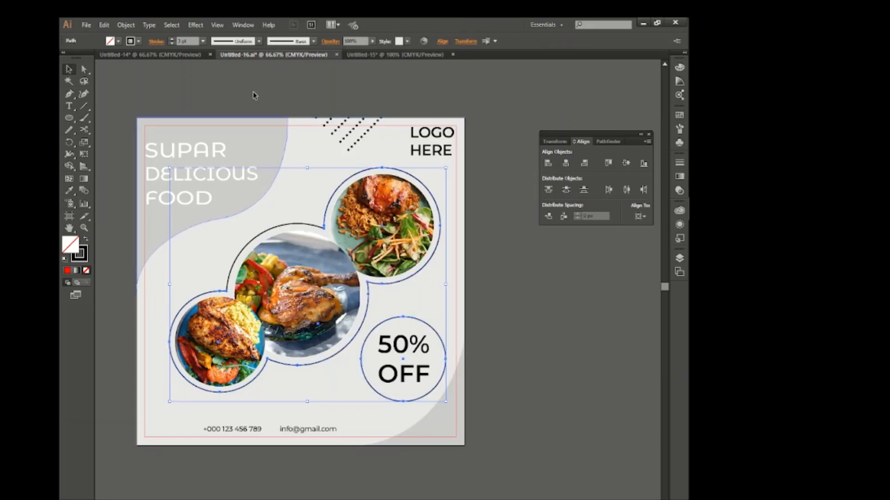
pyautogui.click(242, 26)
pyautogui.click(332, 385)
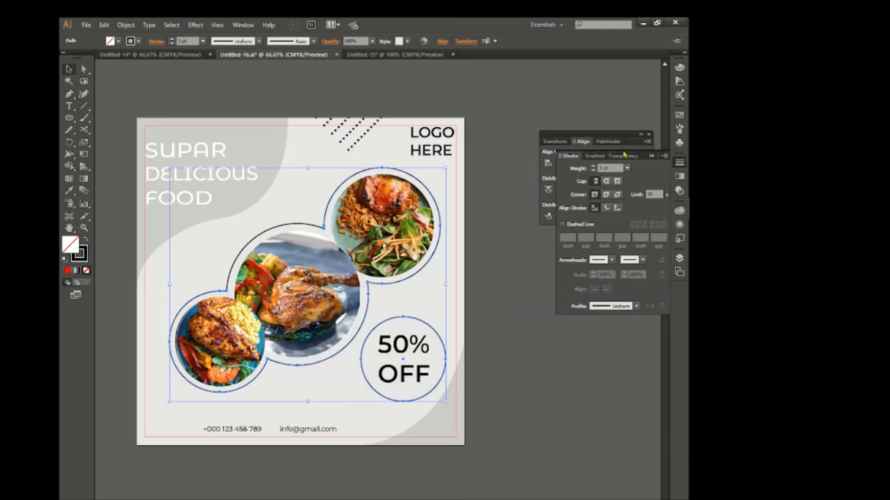
pyautogui.moveTo(644, 156); pyautogui.dragTo(613, 292)
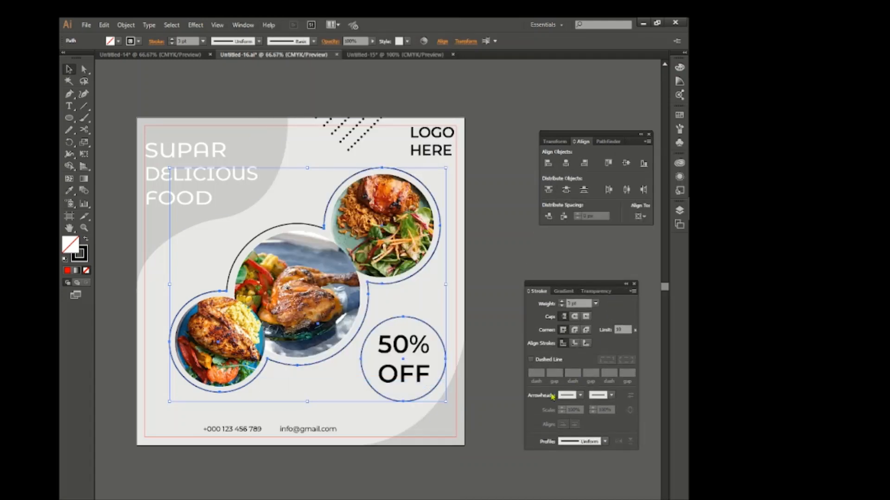
# Add the middle frame's upper arc to the selection and make all outlines dashed with an 11 pt dash and 12 pt gap.
pyautogui.click(535, 363)
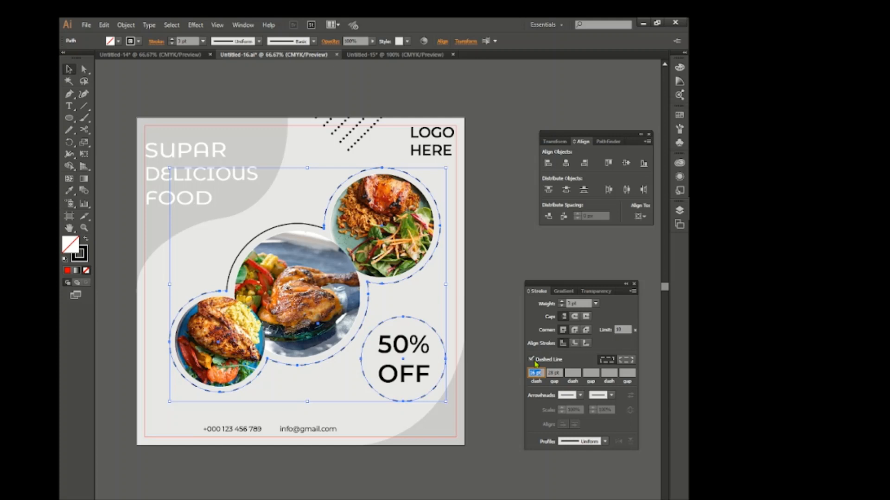
pyautogui.keyDown('shift'); pyautogui.click(306, 224); pyautogui.keyUp('shift')
pyautogui.click(535, 363)
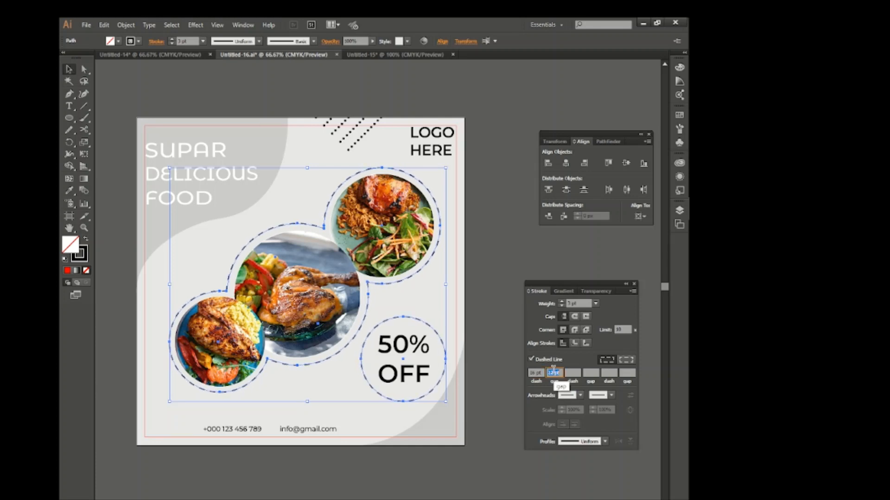
pyautogui.scroll(-2, 553, 371)
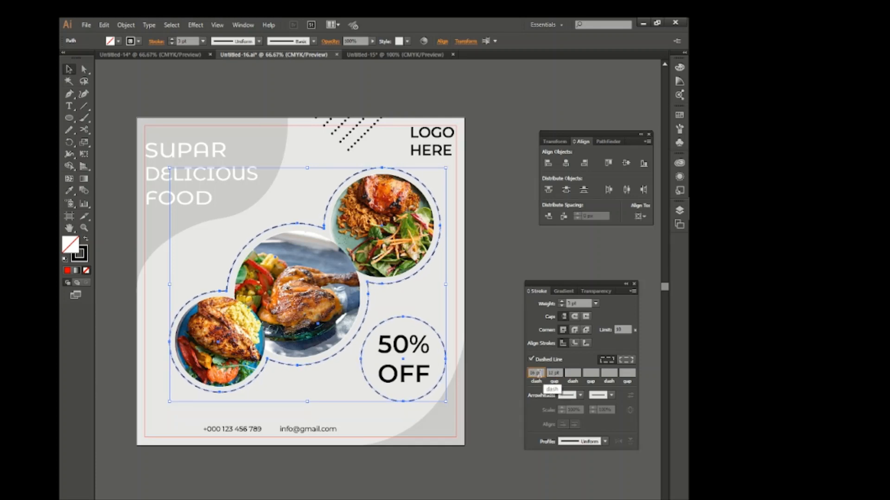
pyautogui.scroll(-5, 537, 373)
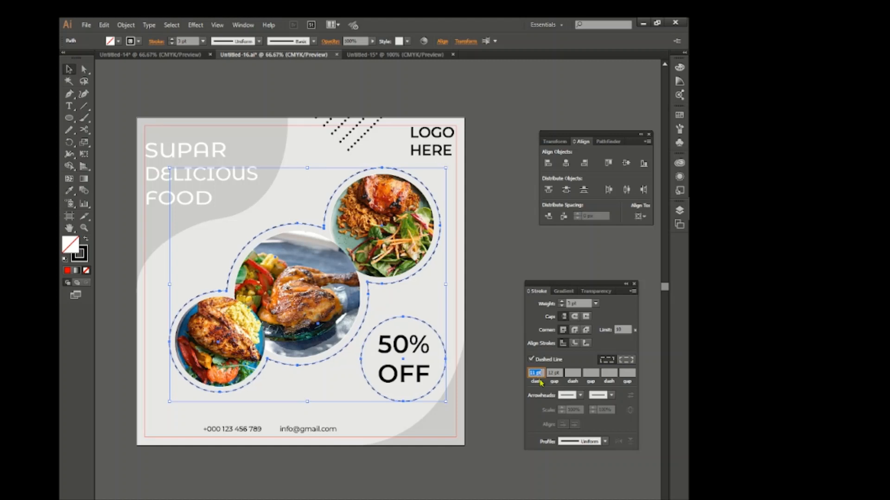
# Group the selected dashed outlines and increase their stroke weight.
pyautogui.moveTo(597, 278); pyautogui.dragTo(618, 259)
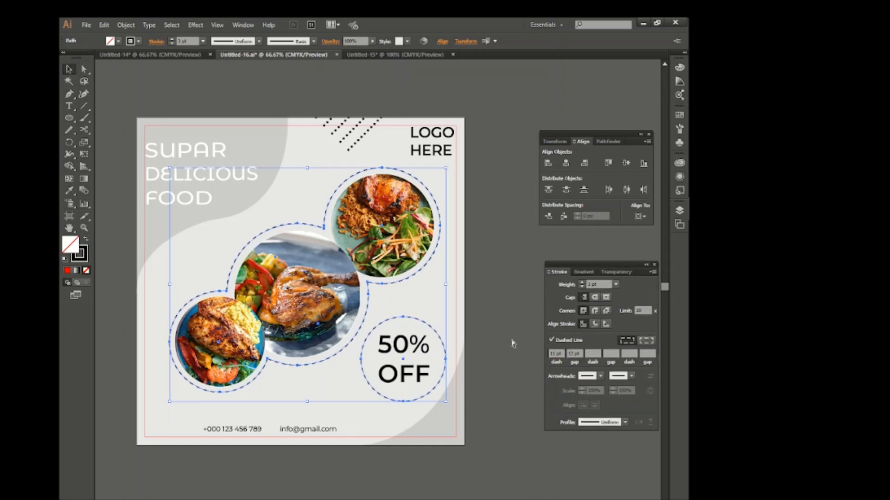
pyautogui.hotkey('ctrl', 'g')
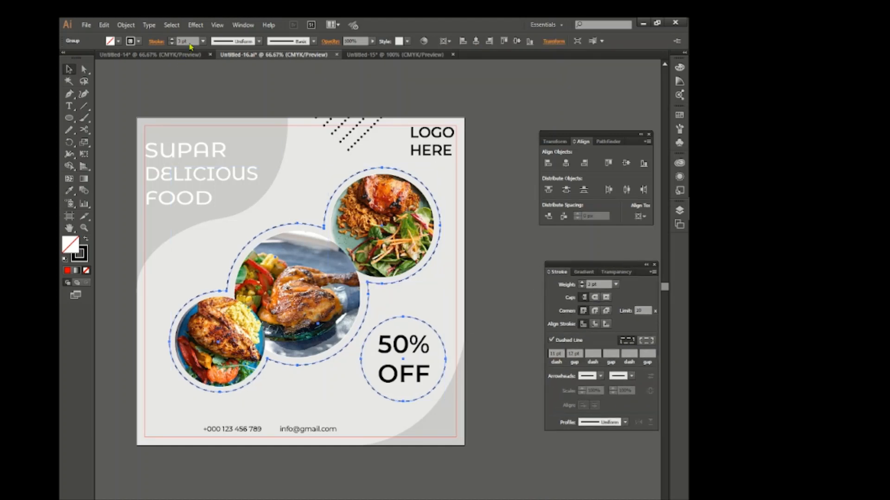
pyautogui.scroll(3, 190, 41)
# Expand the dashed outline group into filled shapes.
pyautogui.click(125, 25)
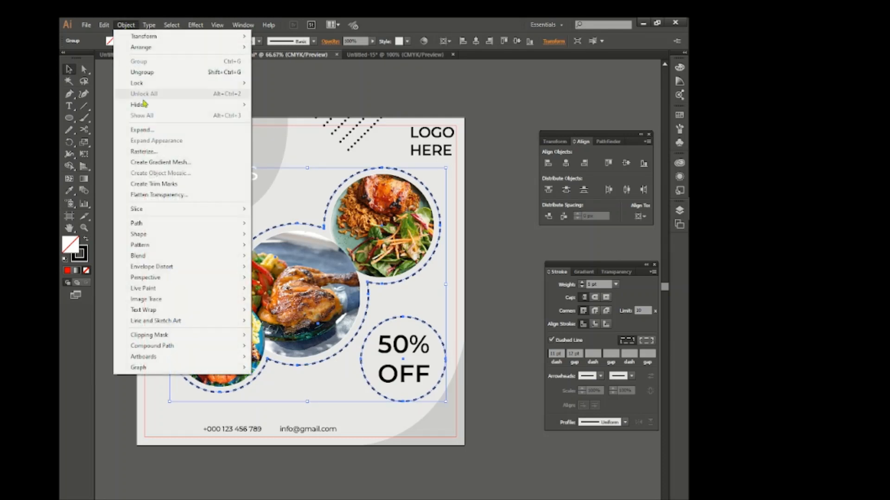
pyautogui.click(139, 130)
pyautogui.click(343, 327)
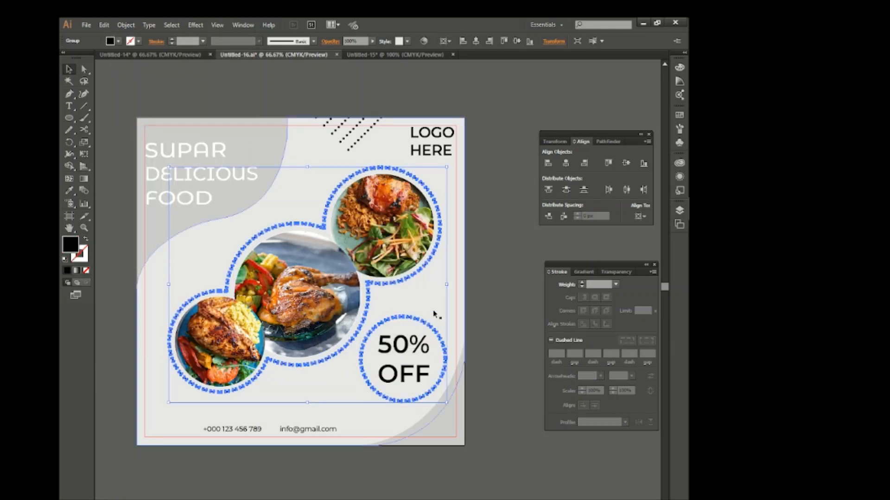
pyautogui.click(492, 299)
# Colour the LOGO HERE text red.
pyautogui.click(442, 157)
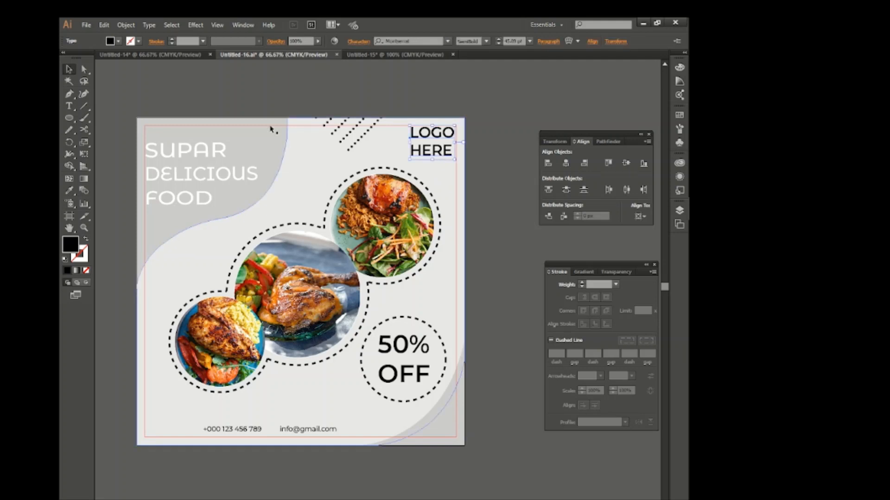
pyautogui.click(119, 41)
pyautogui.click(93, 56)
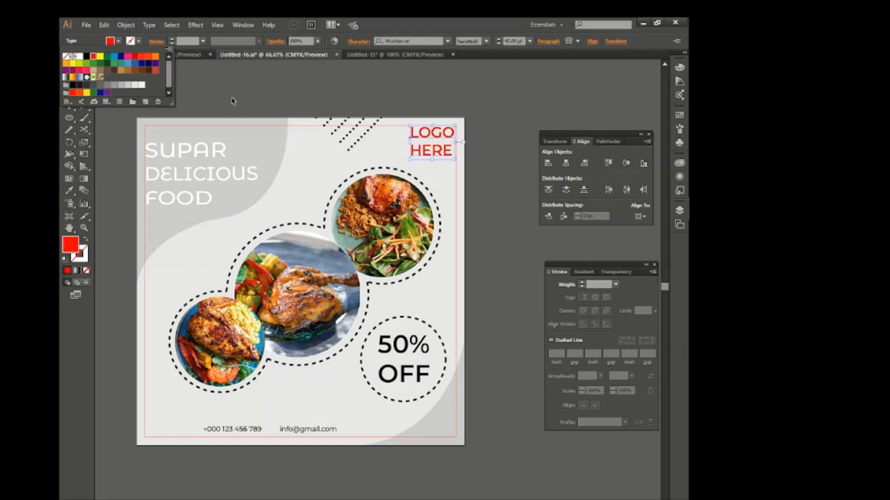
pyautogui.click(233, 101)
# Fill the diagonal dotted lines beside the logo and the dashed circle outlines with white.
pyautogui.click(349, 134)
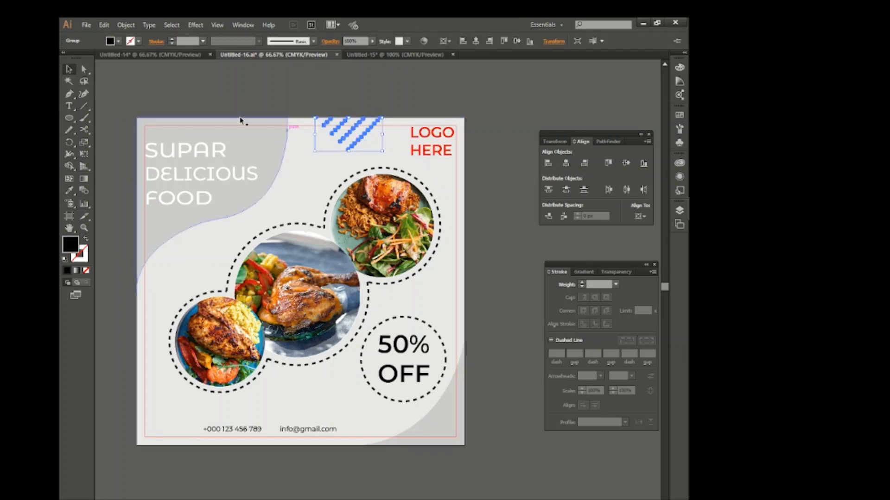
pyautogui.click(118, 41)
pyautogui.click(79, 57)
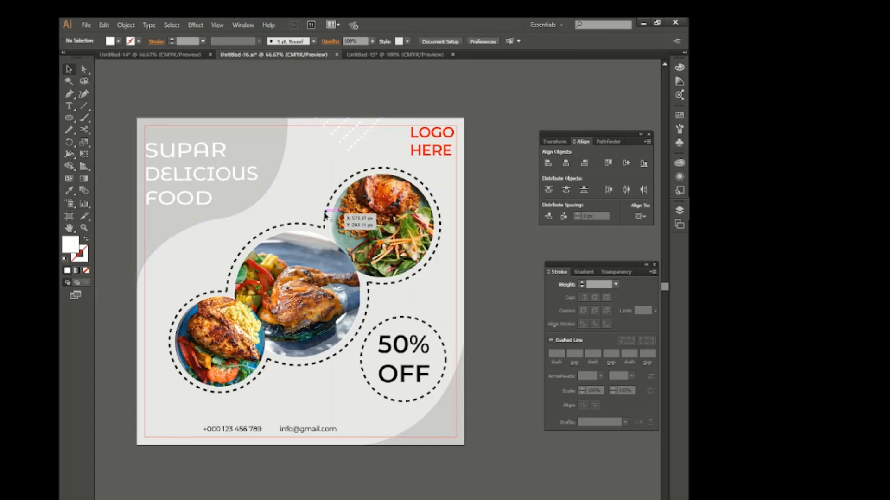
pyautogui.click(361, 222)
pyautogui.click(118, 42)
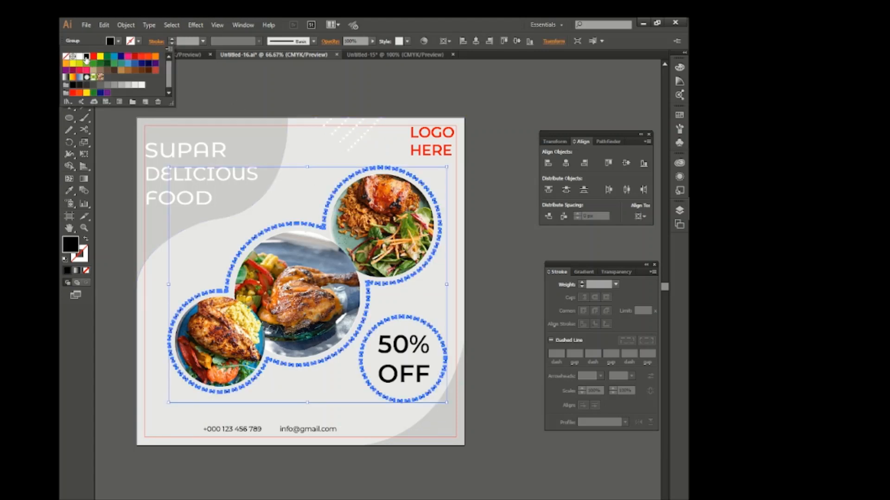
pyautogui.press('Escape')
pyautogui.click(248, 91)
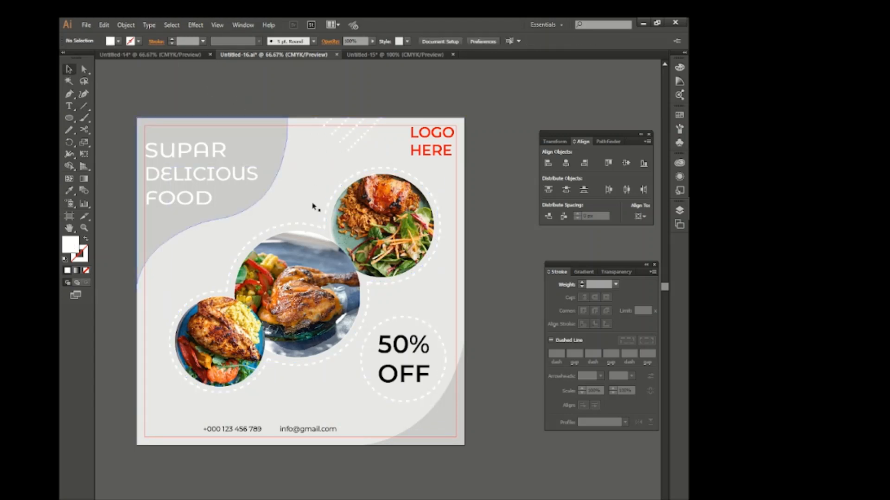
# Colour the 50% line of the discount text white and the OFF line red.
pyautogui.doubleClick(408, 349)
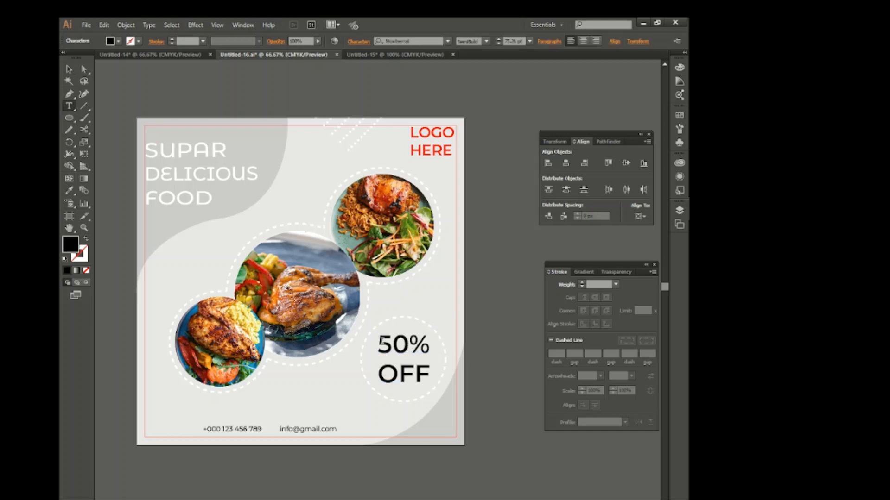
pyautogui.moveTo(379, 343); pyautogui.dragTo(431, 346)
pyautogui.click(119, 41)
pyautogui.click(86, 62)
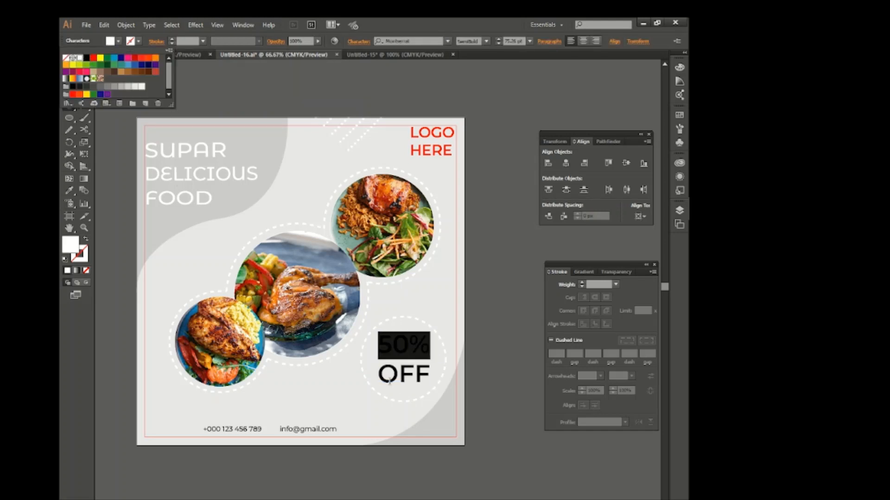
pyautogui.click(379, 375)
pyautogui.doubleClick(380, 375)
pyautogui.click(118, 41)
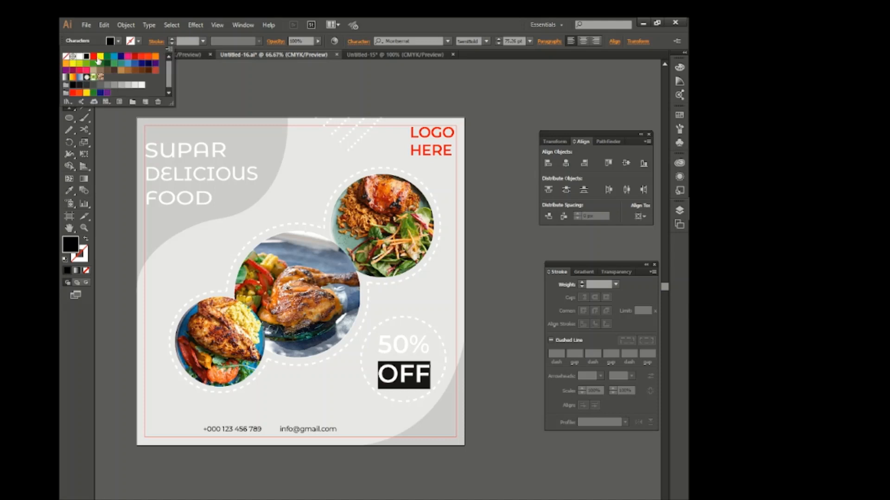
pyautogui.press('Escape')
pyautogui.press('Escape')
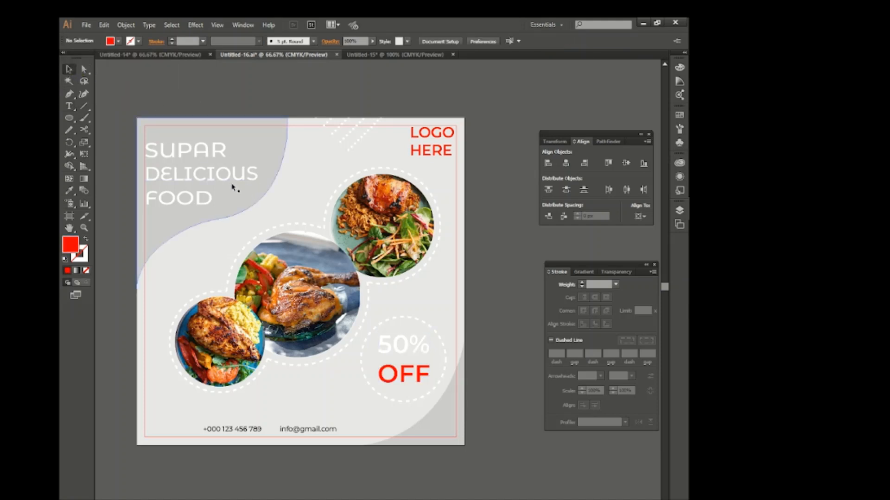
# Try a red fill on the SUPAR DELICIOUS FOOD headline and set it back to white.
pyautogui.click(228, 175)
pyautogui.click(110, 41)
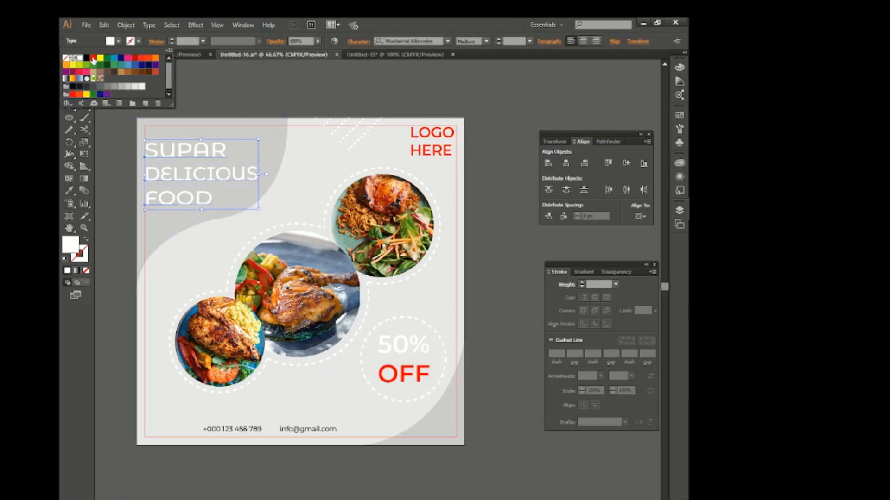
pyautogui.click(99, 61)
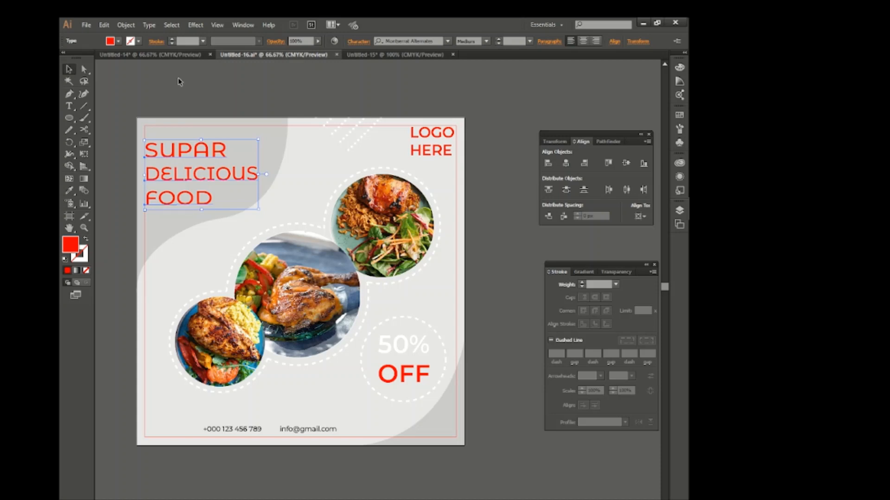
pyautogui.click(110, 42)
pyautogui.click(80, 60)
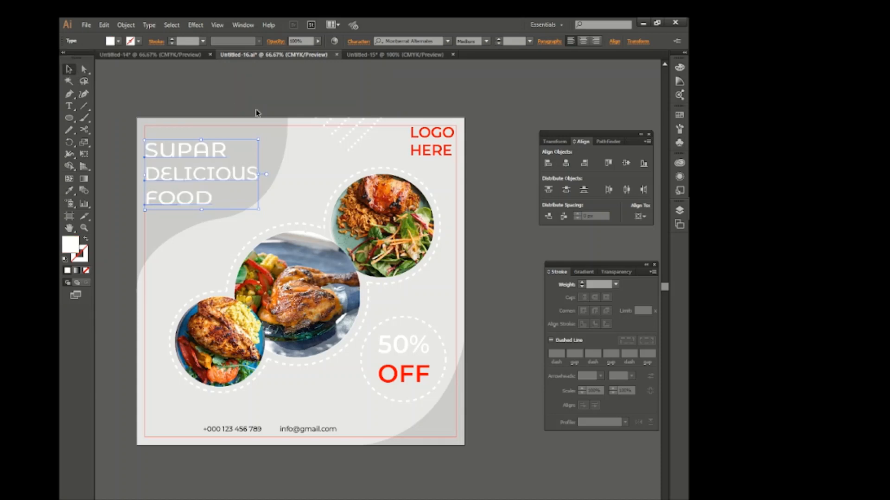
pyautogui.click(257, 113)
# Fill the darker grey shape behind the headline and the lower-right corner with red.
pyautogui.scroll(-1, 318, 244)
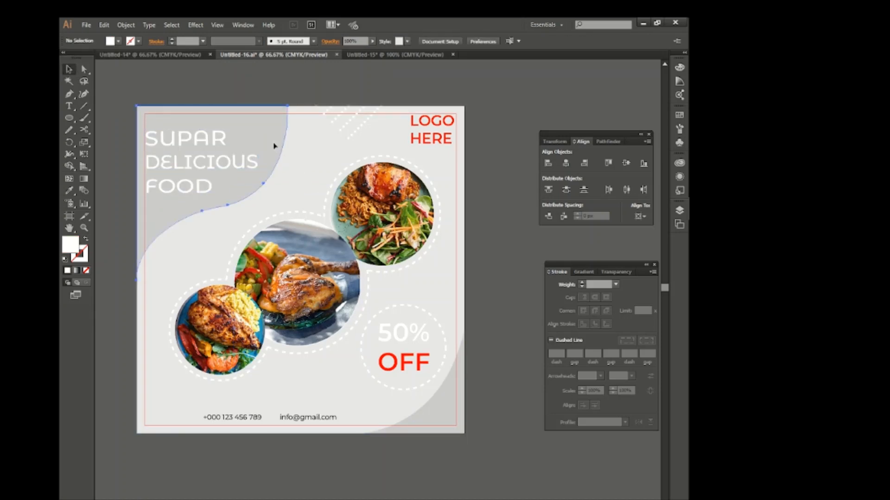
pyautogui.click(448, 398)
pyautogui.click(110, 41)
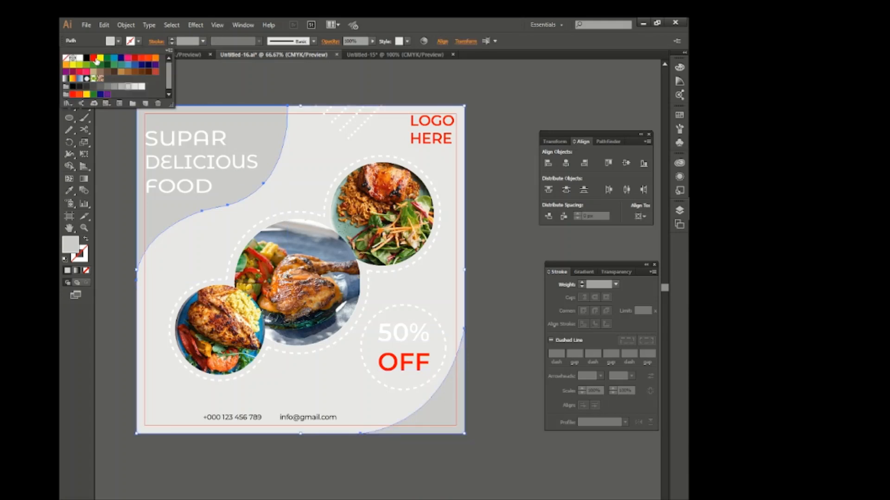
pyautogui.click(97, 62)
pyautogui.click(244, 93)
# Try a black fill on the light grey curved background shape and undo it.
pyautogui.click(241, 110)
pyautogui.click(110, 42)
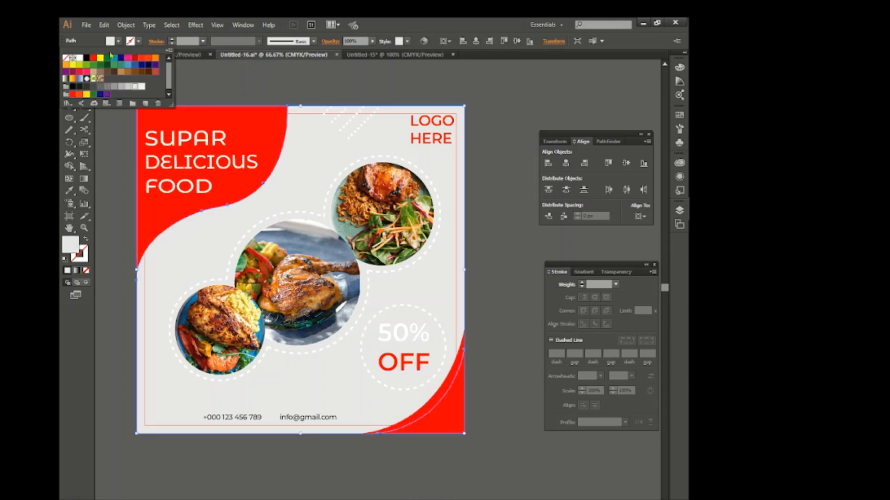
pyautogui.click(87, 58)
pyautogui.click(495, 310)
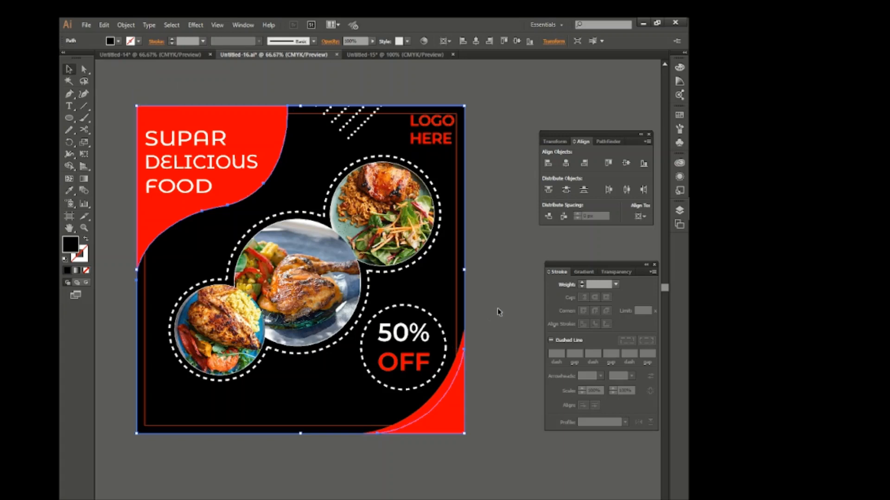
pyautogui.hotkey('ctrl', 'z')
pyautogui.click(497, 308)
# Colour the phone and e-mail contact texts at the foot of the design white.
pyautogui.click(310, 419)
pyautogui.keyDown('shift'); pyautogui.click(253, 420); pyautogui.keyUp('shift')
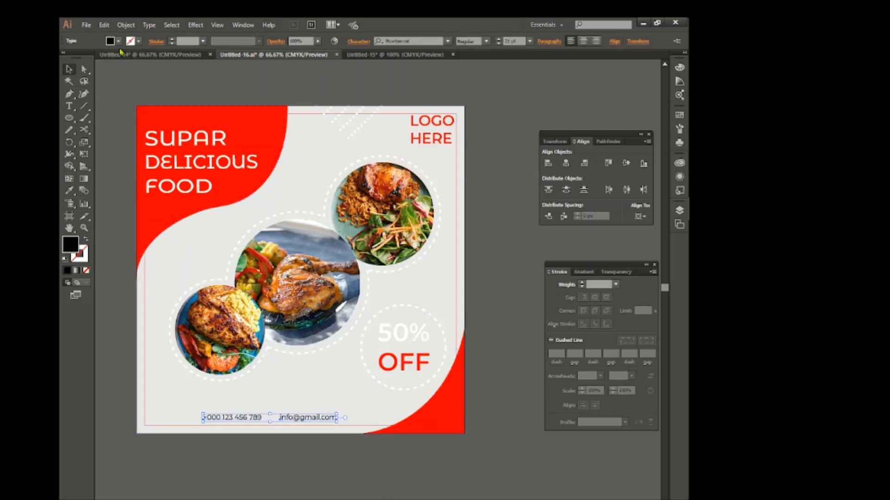
pyautogui.click(111, 42)
pyautogui.click(82, 59)
# Fill the light grey curved background shape with black and delete the thin red margin frame.
pyautogui.click(295, 150)
pyautogui.click(110, 41)
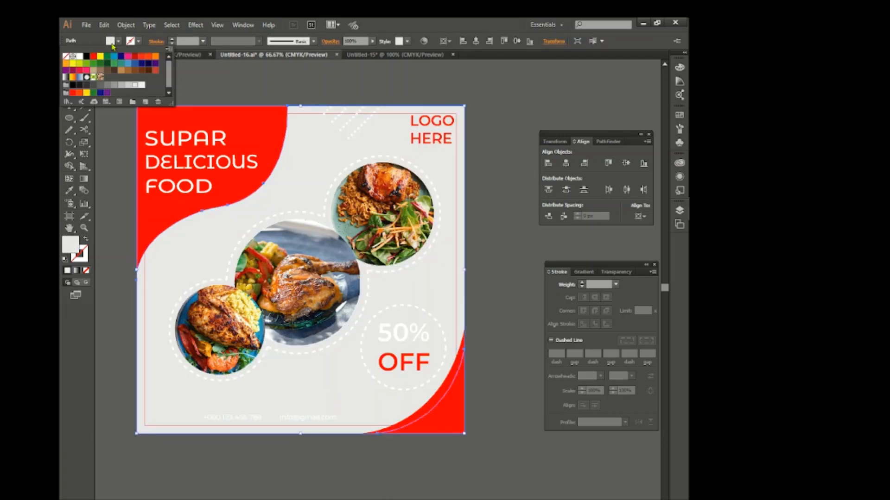
pyautogui.click(86, 57)
pyautogui.click(491, 273)
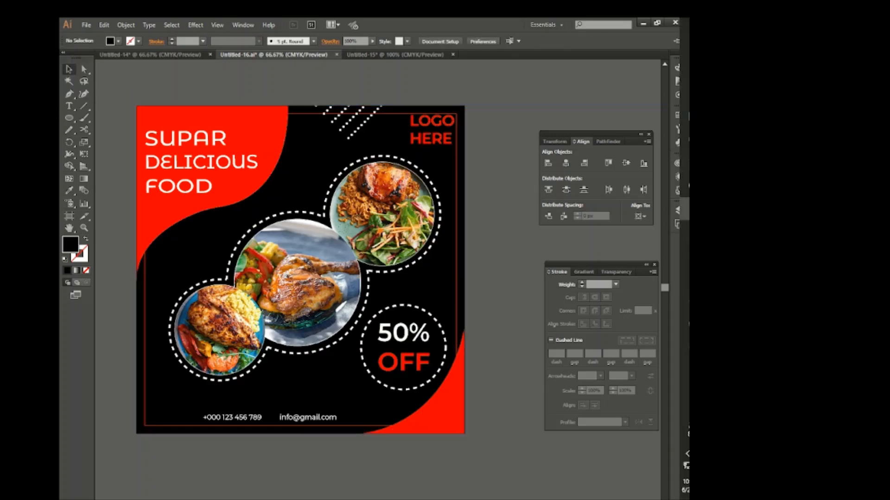
pyautogui.click(460, 282)
pyautogui.press('Delete')
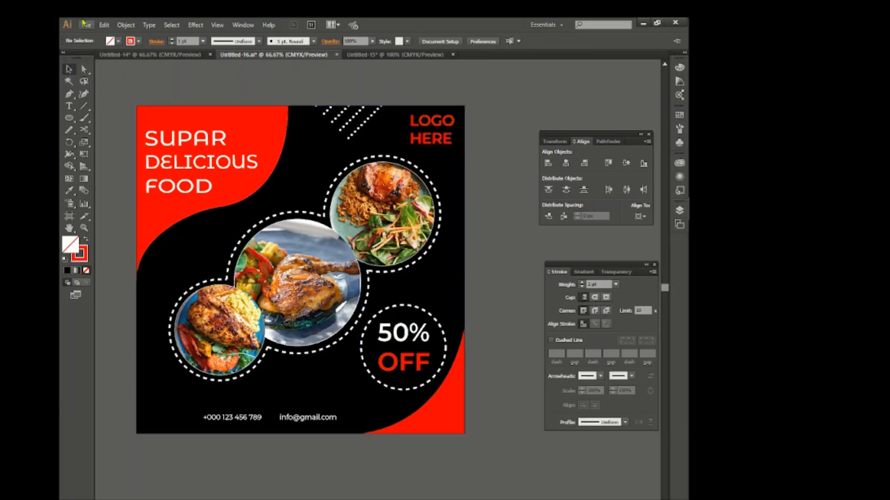
# Scale the LOGO HERE text down slightly from its lower-left corner.
pyautogui.click(431, 133)
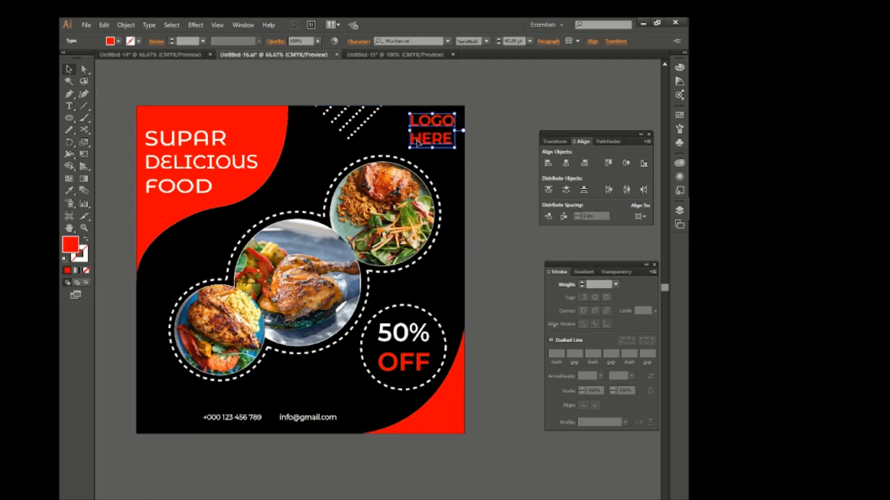
pyautogui.moveTo(410, 145); pyautogui.dragTo(415, 143)
pyautogui.hotkey('ctrl', 'shift', 'a')
pyautogui.scroll(-1, 363, 251)
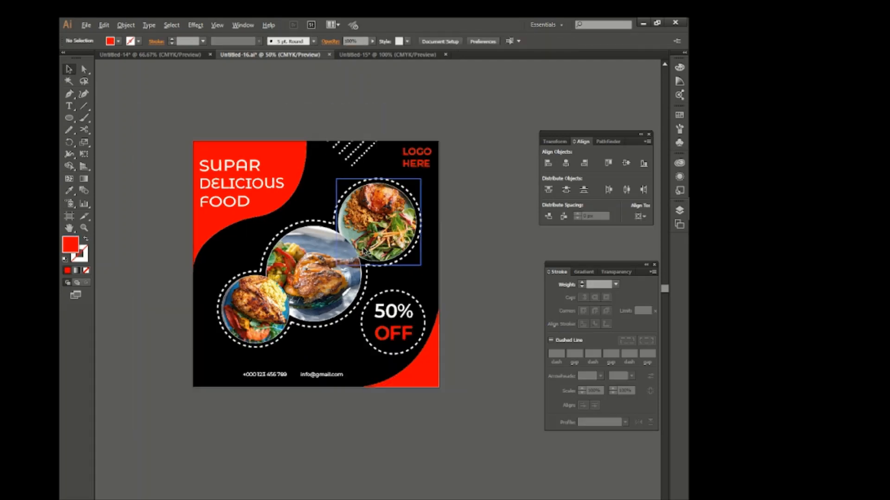
# Select all the artwork and group it into one object.
pyautogui.hotkey('ctrl', 'a')
pyautogui.rightClick(334, 228)
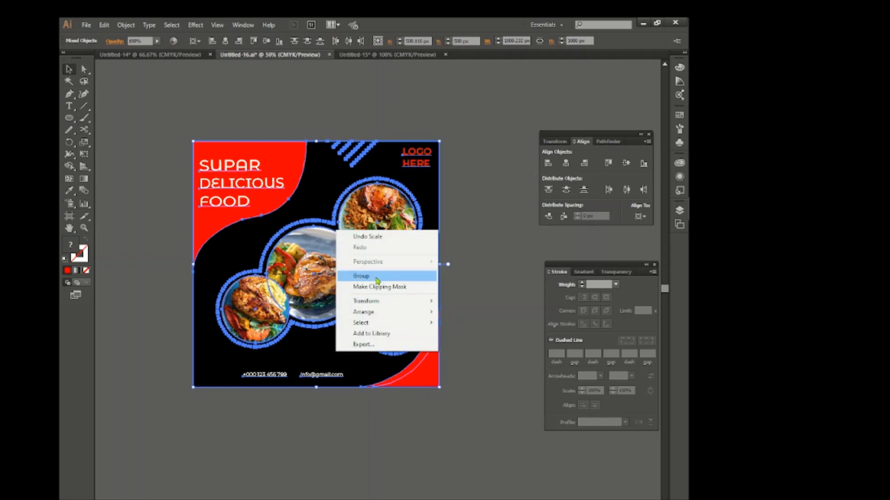
pyautogui.click(366, 276)
pyautogui.click(492, 308)
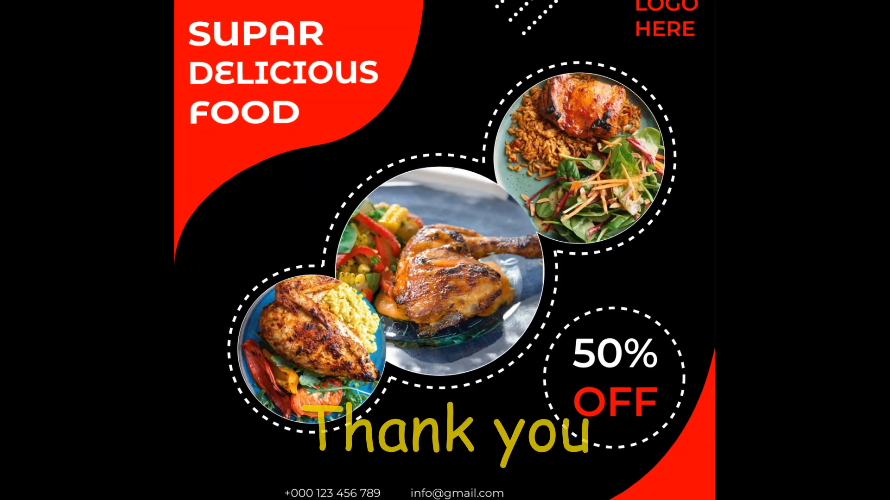